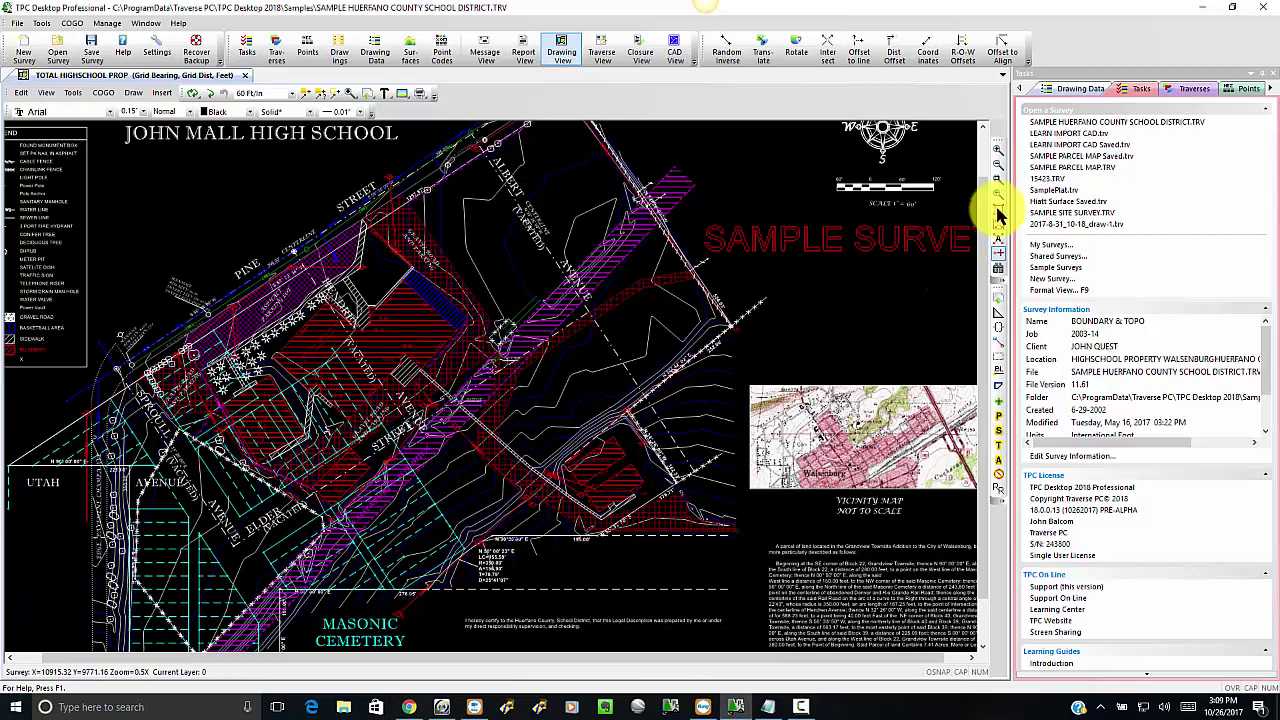
Show the Drawing Data tree and expand its Surfaces, Layers, Traverse and Font branches to list their entries.
{"action": "left_click", "coordinate": [1068, 90]}
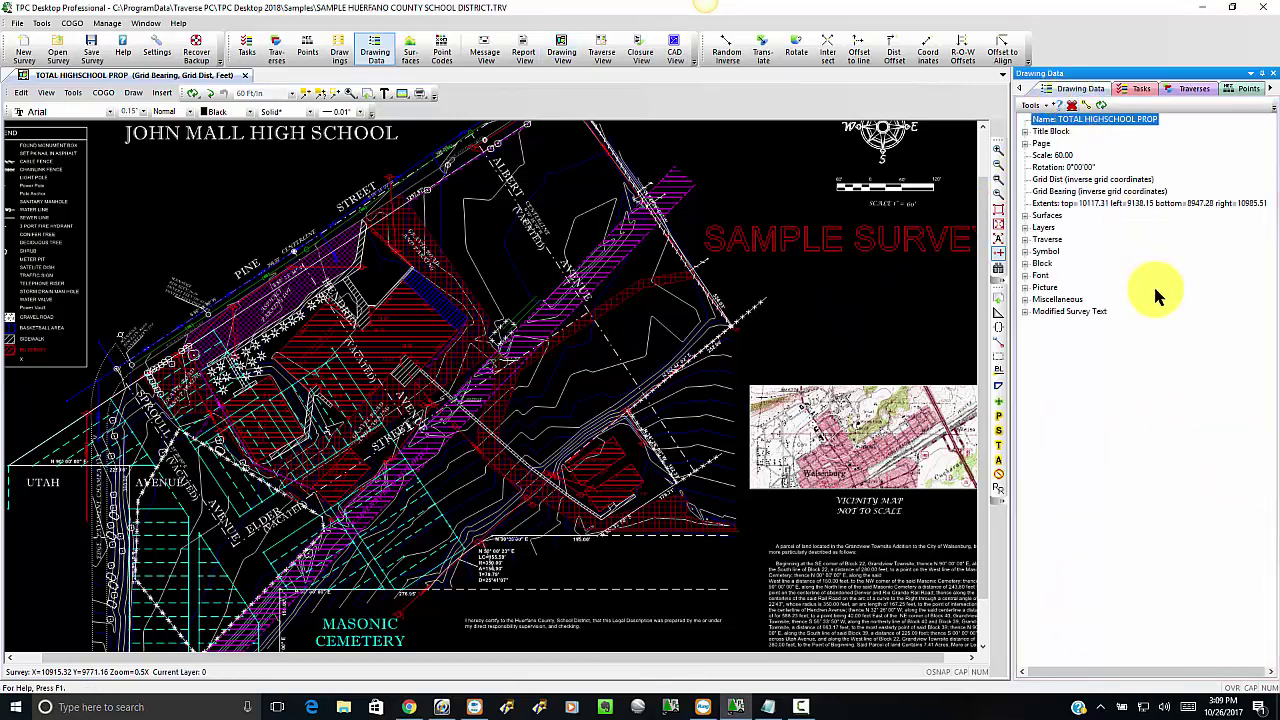
{"action": "left_click", "coordinate": [1025, 216]}
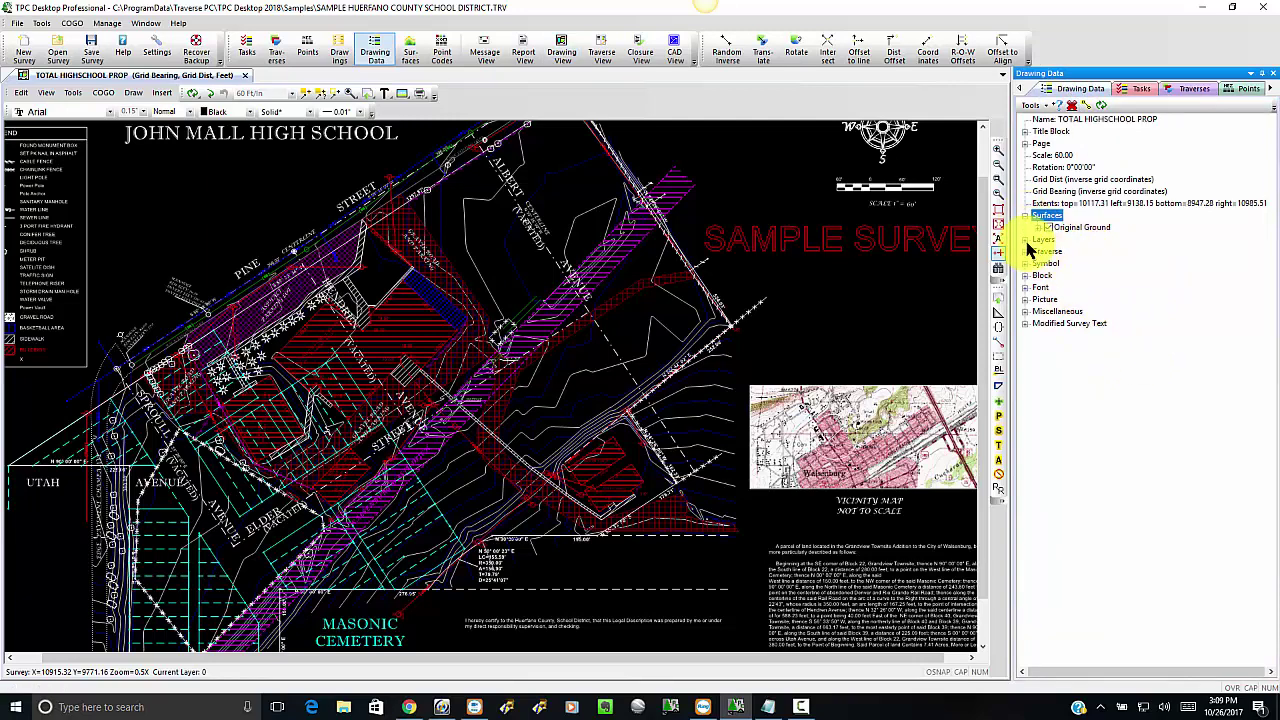
{"action": "left_click", "coordinate": [1040, 240]}
{"action": "left_click", "coordinate": [1032, 371]}
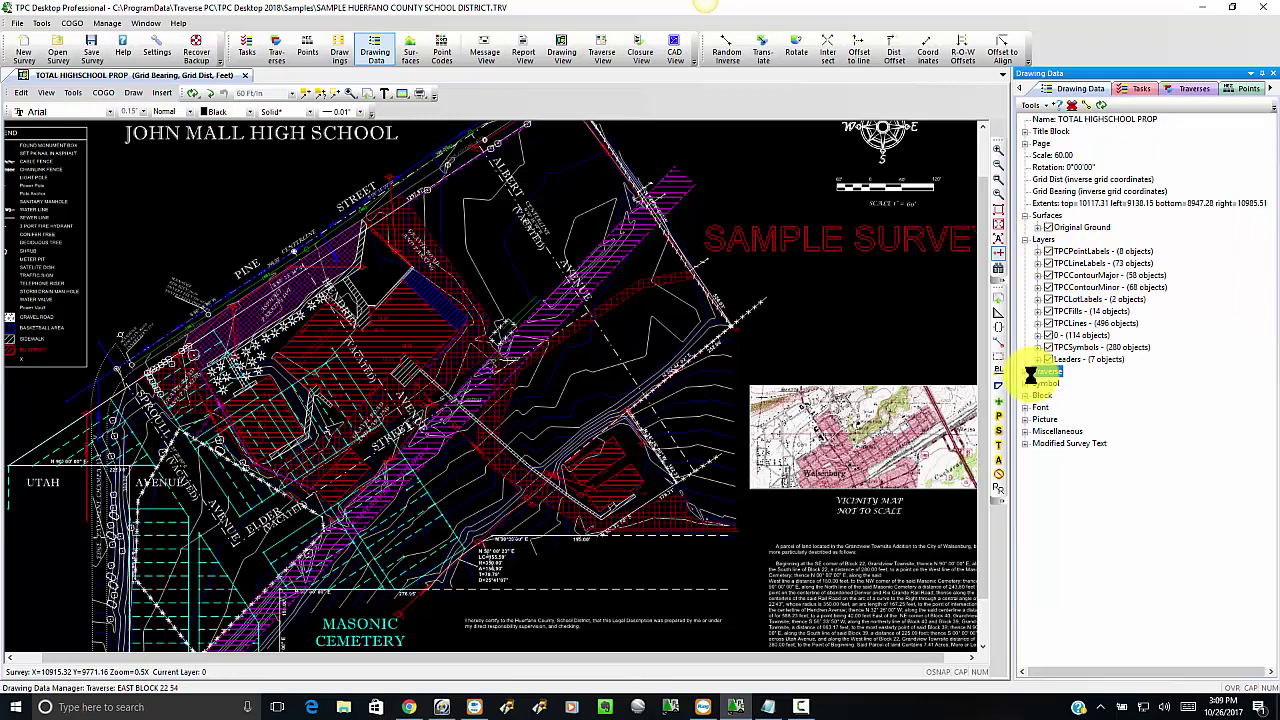
{"action": "scroll", "coordinate": [1180, 418], "scroll_direction": "down", "scroll_amount": 5}
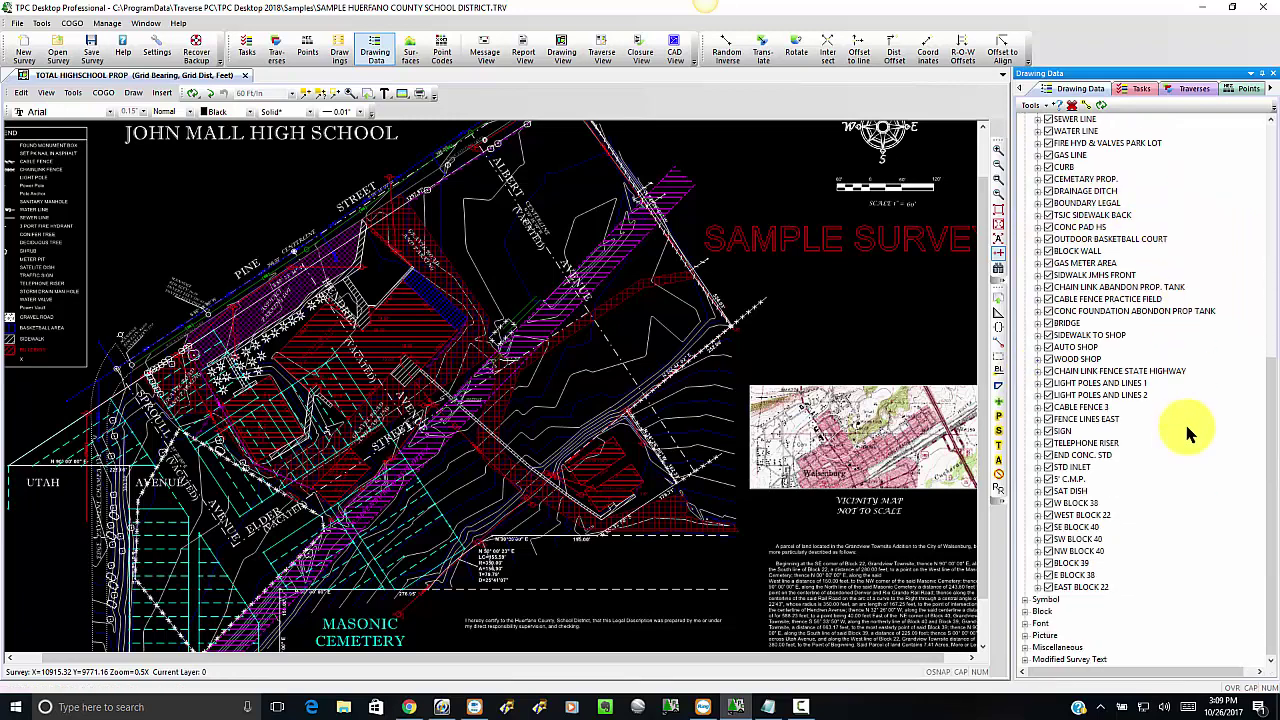
{"action": "left_click", "coordinate": [1027, 624]}
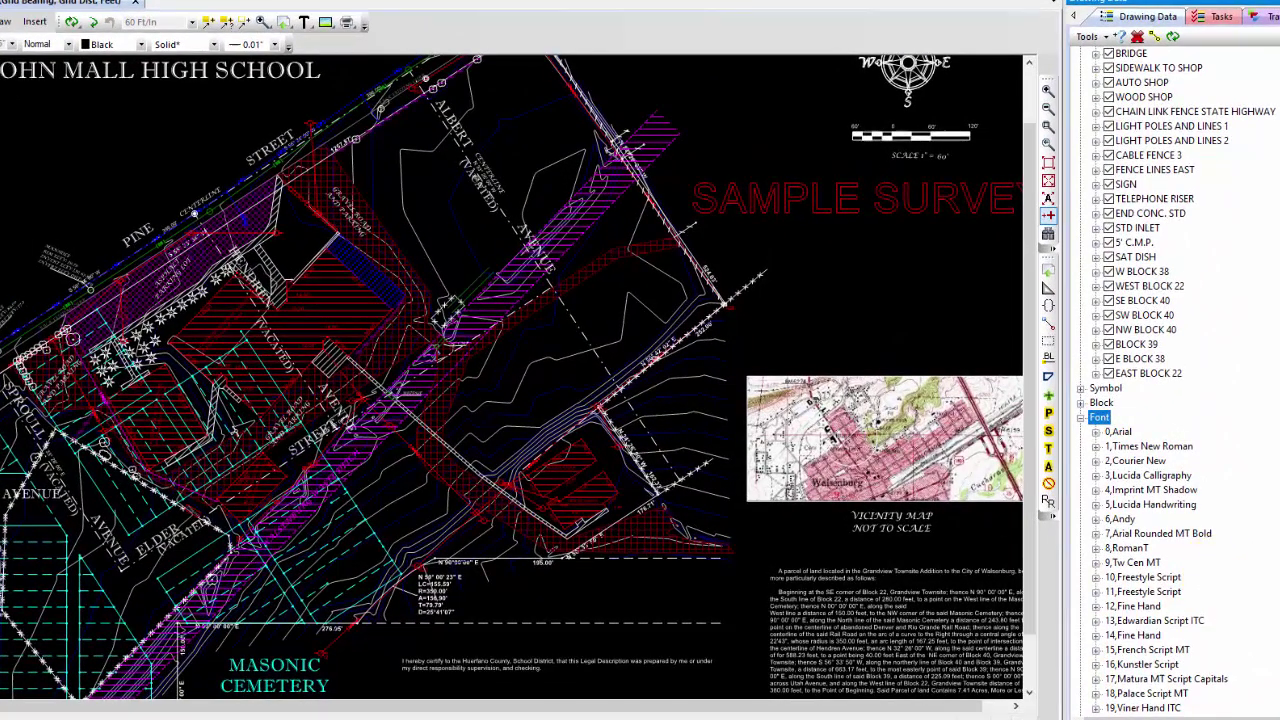
{"action": "scroll", "coordinate": [1178, 380], "scroll_direction": "up", "scroll_amount": 15}
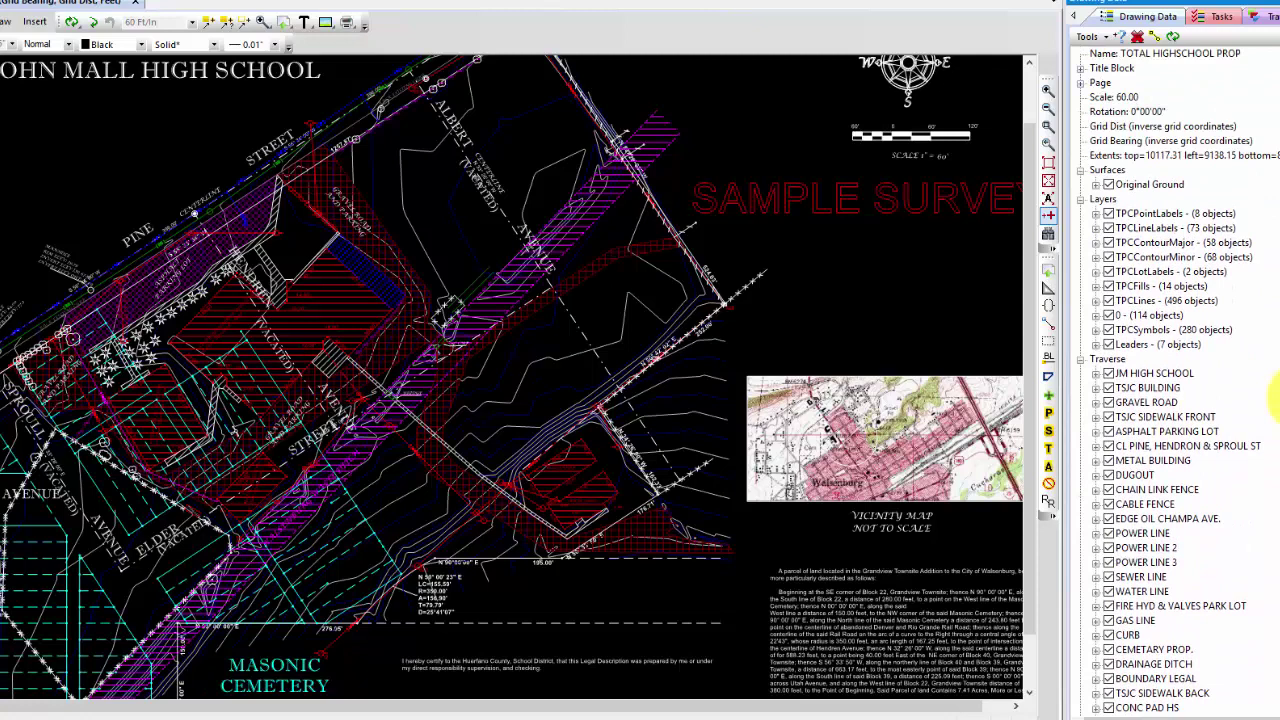
Highlight the objects of TPCPointLabels, TPCLineLabels, TPCLines, TPCFills, TPCSymbols and Leaders layers in turn.
{"action": "left_click", "coordinate": [1153, 214]}
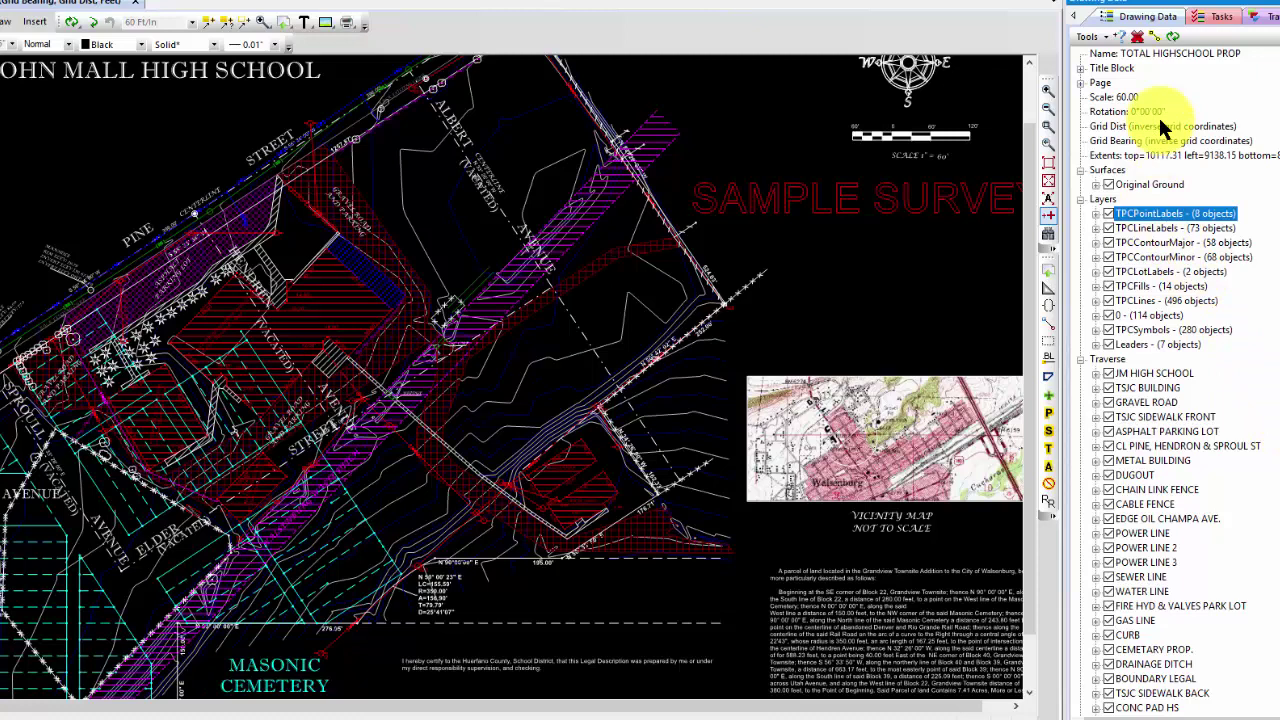
{"action": "left_click", "coordinate": [1151, 37]}
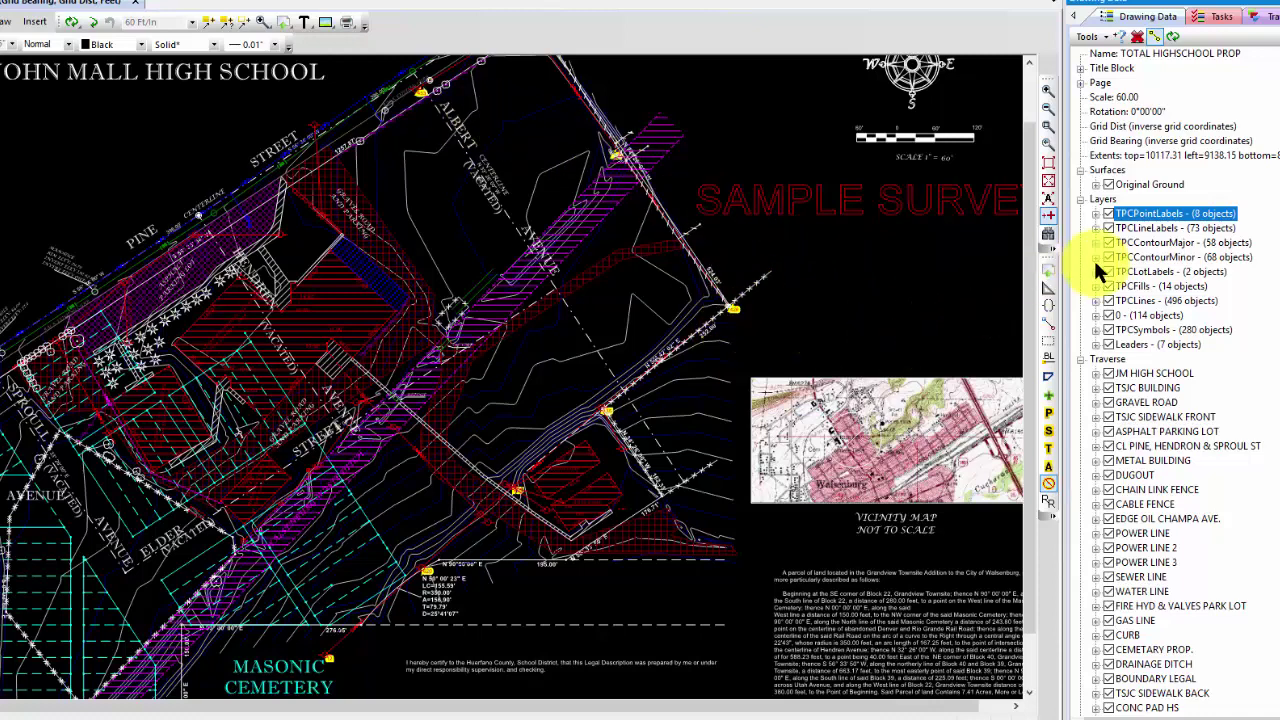
{"action": "left_click", "coordinate": [1150, 228]}
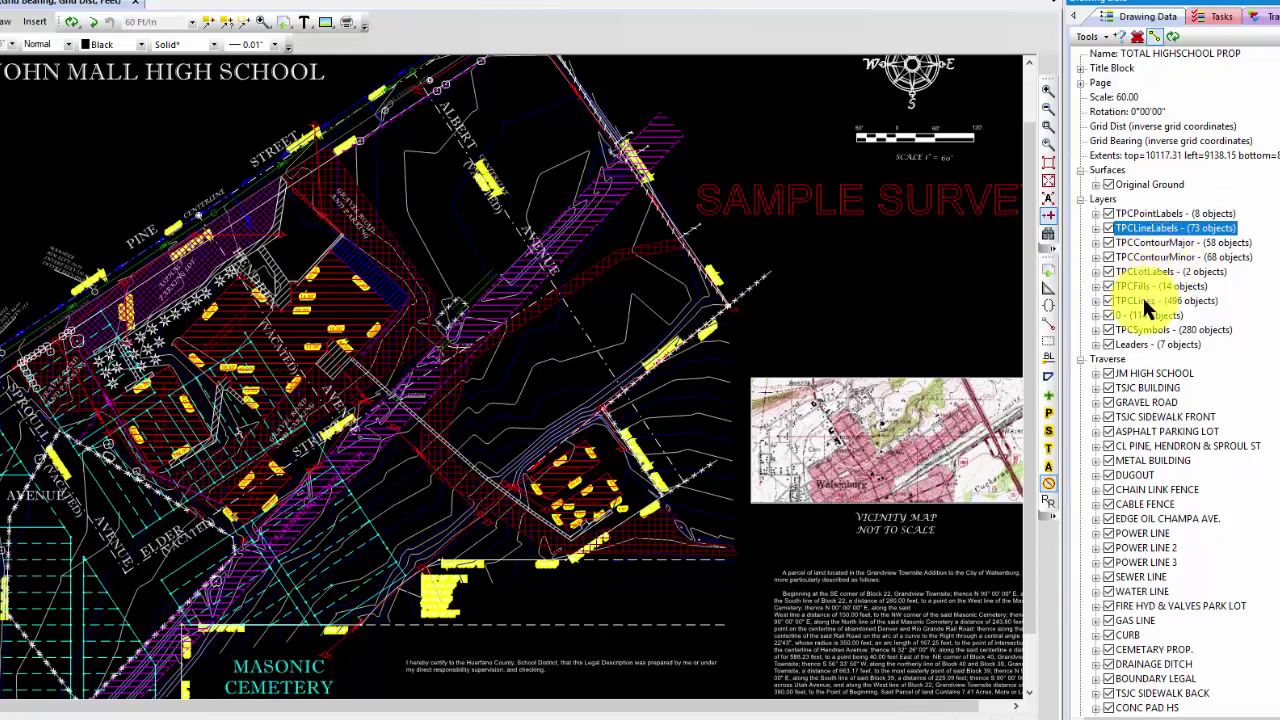
{"action": "left_click", "coordinate": [1143, 300]}
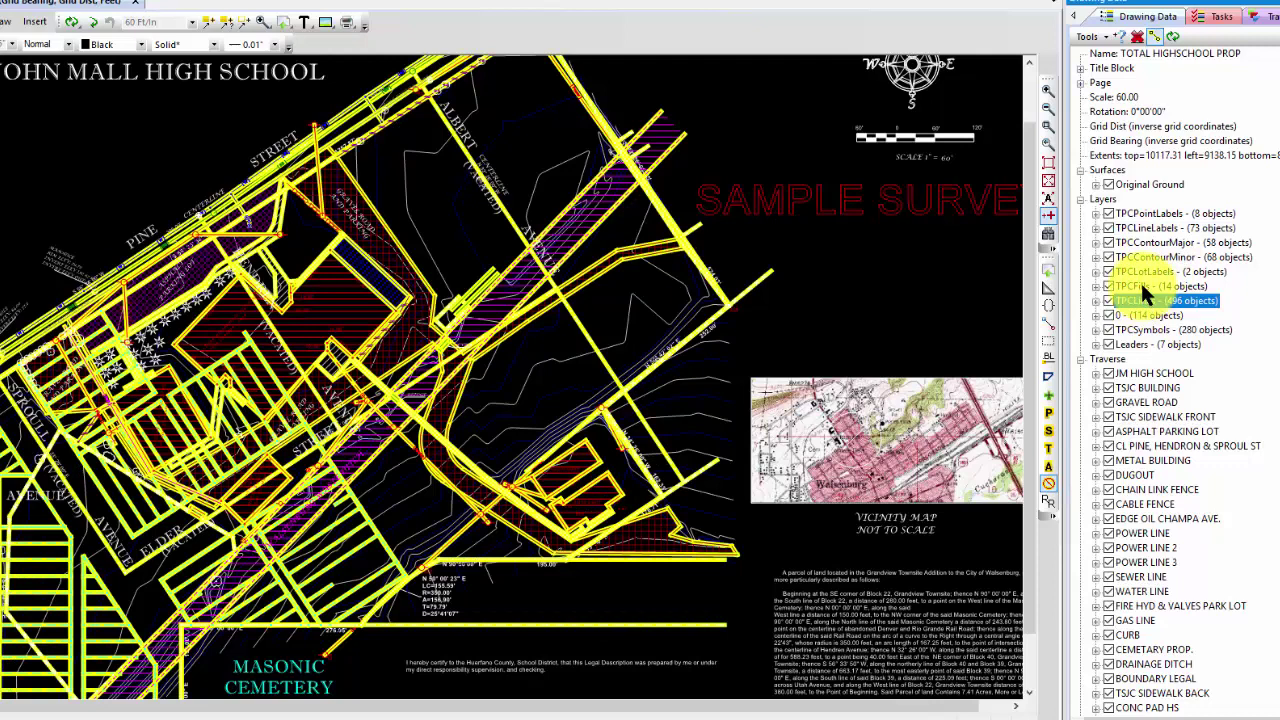
{"action": "left_click", "coordinate": [1143, 287]}
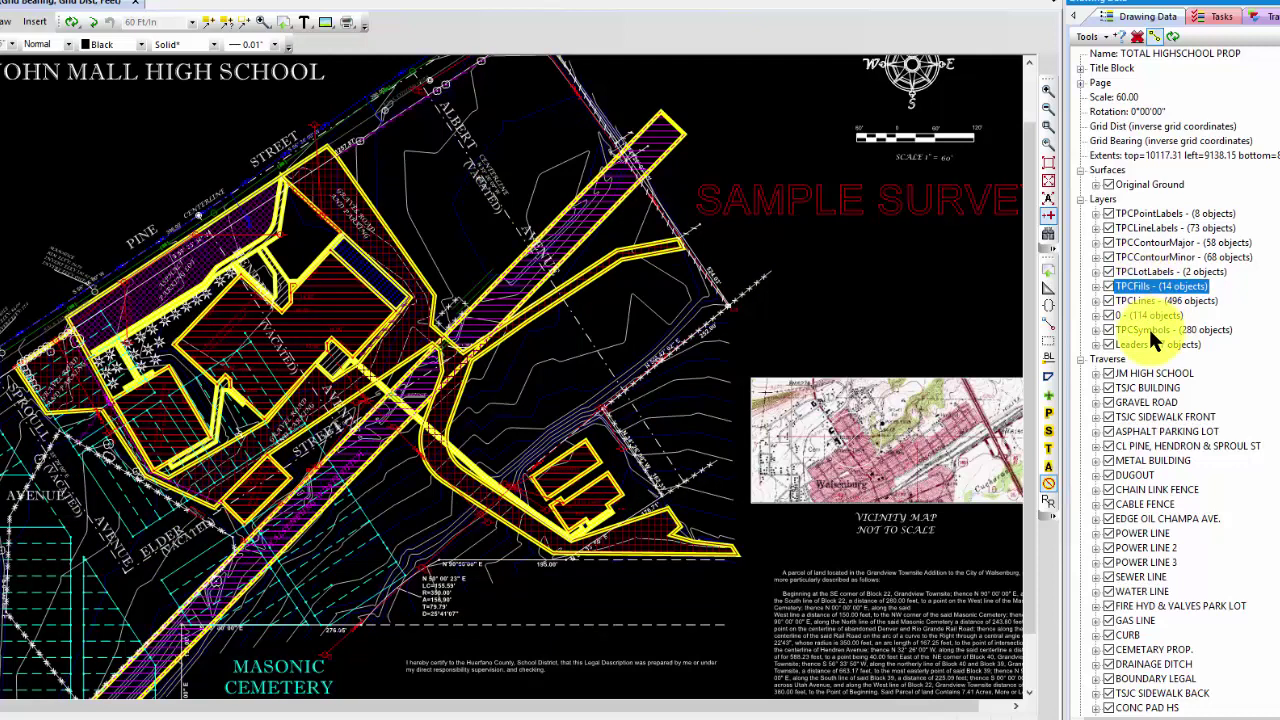
{"action": "left_click", "coordinate": [1150, 330]}
{"action": "left_click", "coordinate": [1148, 343]}
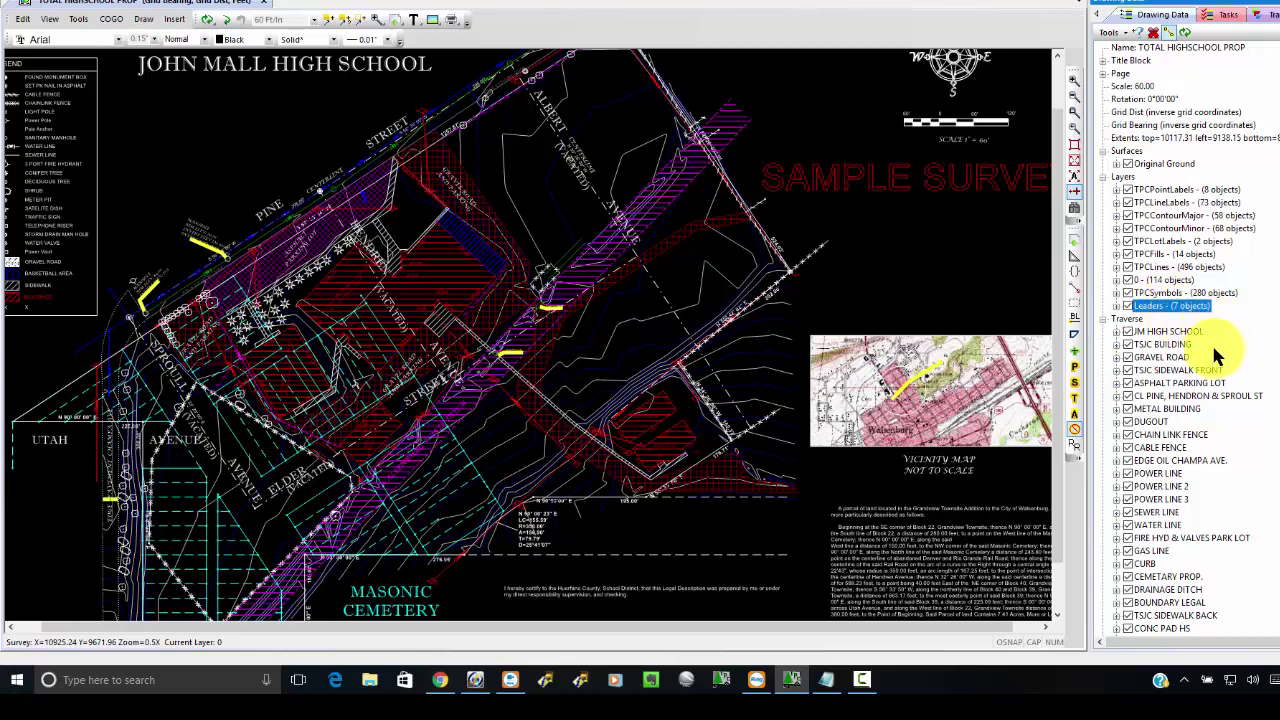
Highlight the GRAVEL ROAD, METAL BUILDING, POWER LINE and DUGOUT traverses in the drawing.
{"action": "left_click", "coordinate": [1165, 354]}
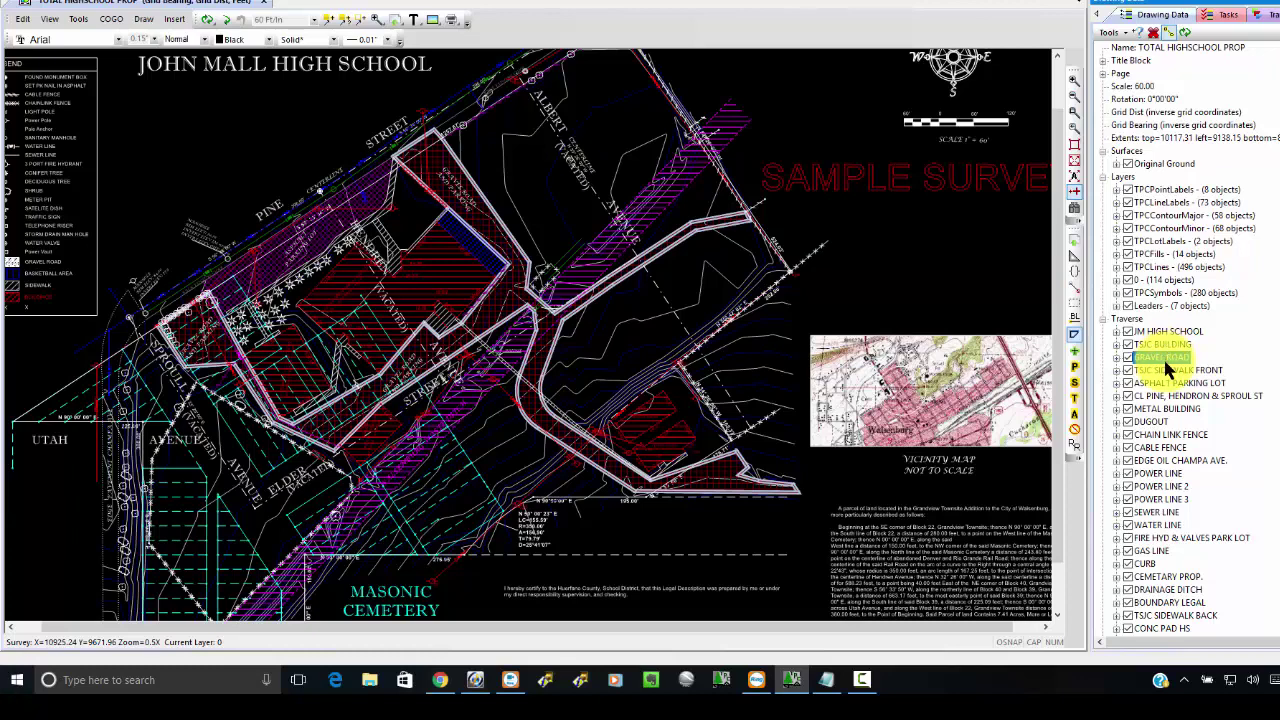
{"action": "left_click", "coordinate": [1170, 408]}
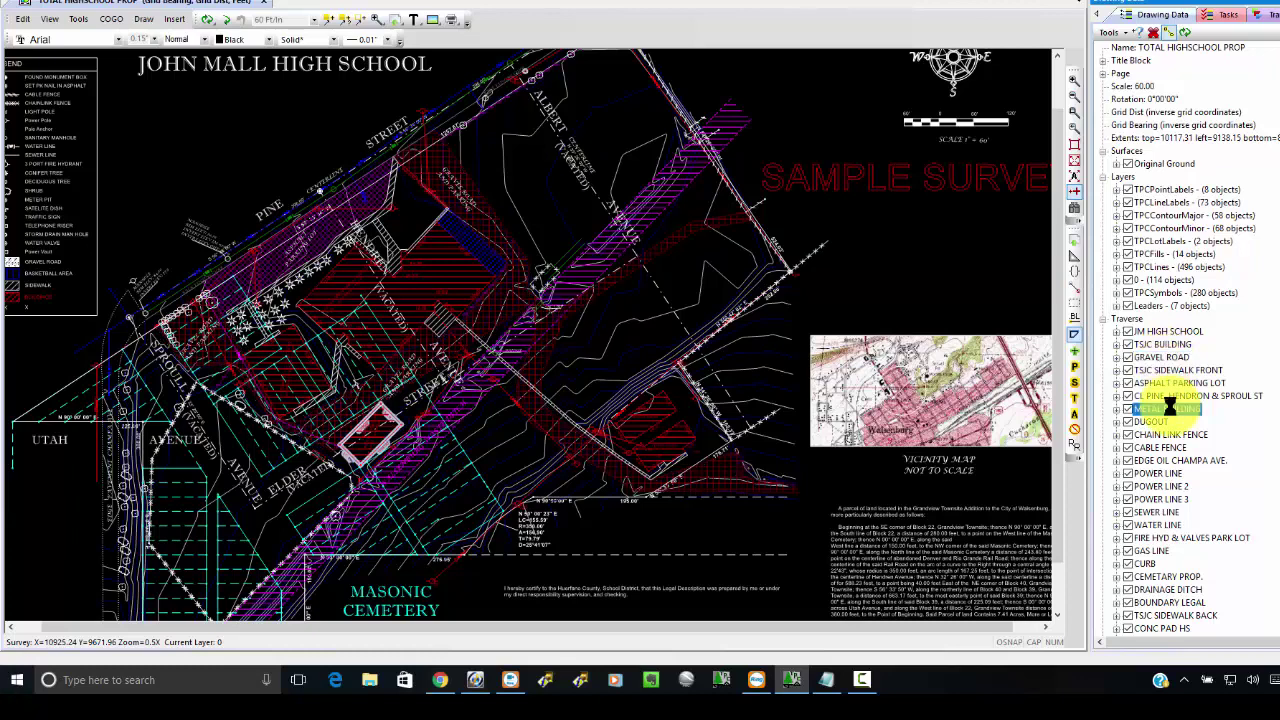
{"action": "left_click", "coordinate": [1143, 472]}
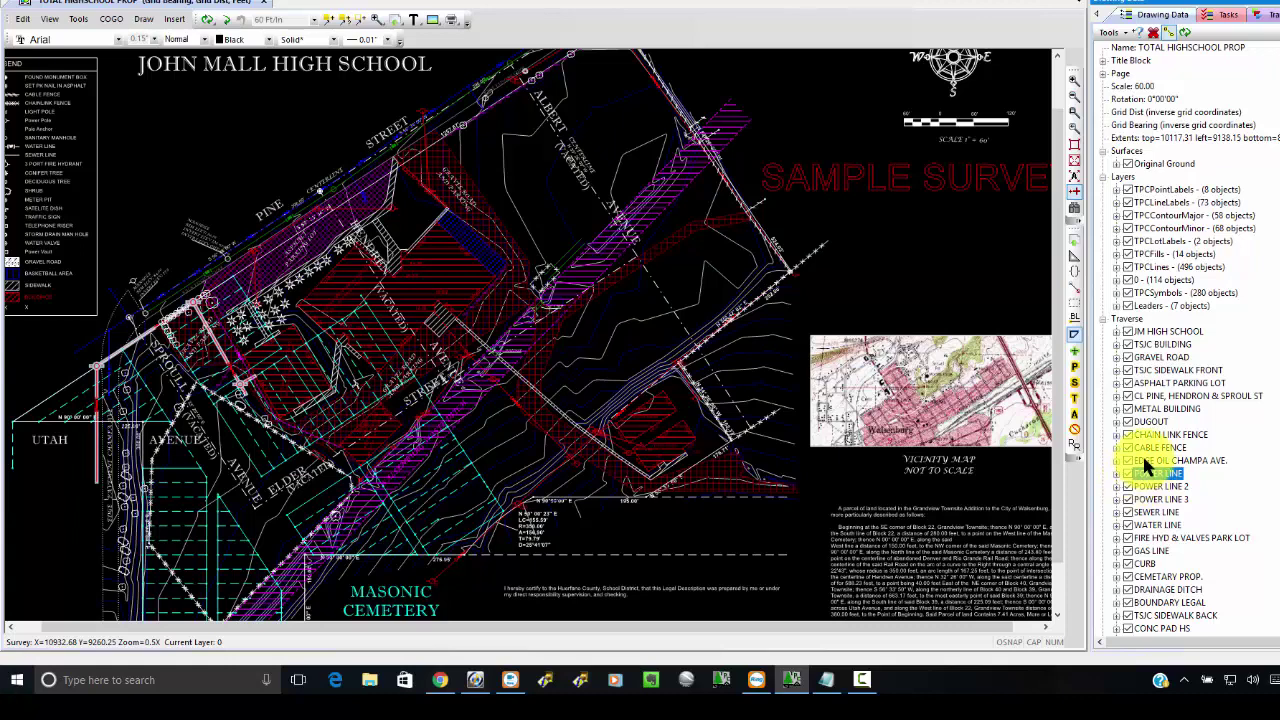
{"action": "left_click", "coordinate": [1150, 422]}
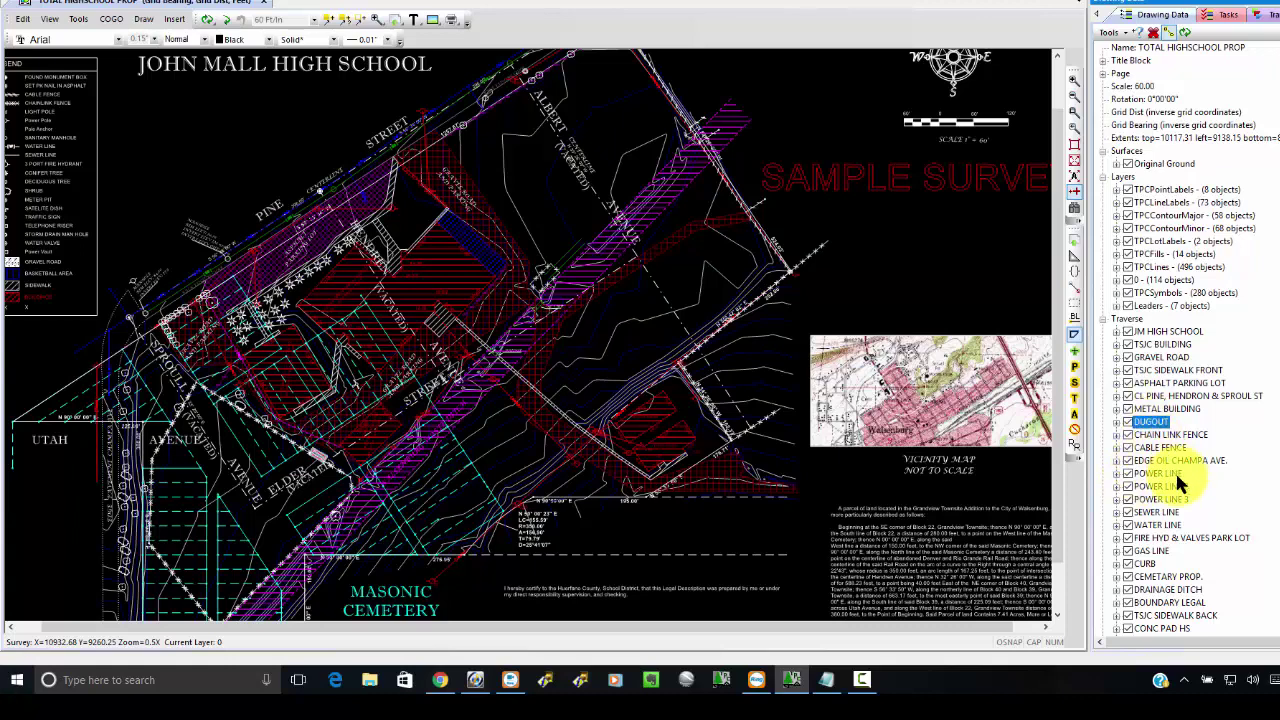
Highlight the WATER LINE, SEWER LINE and GAS LINE traverses, then scroll down to the fonts.
{"action": "left_click", "coordinate": [1160, 525]}
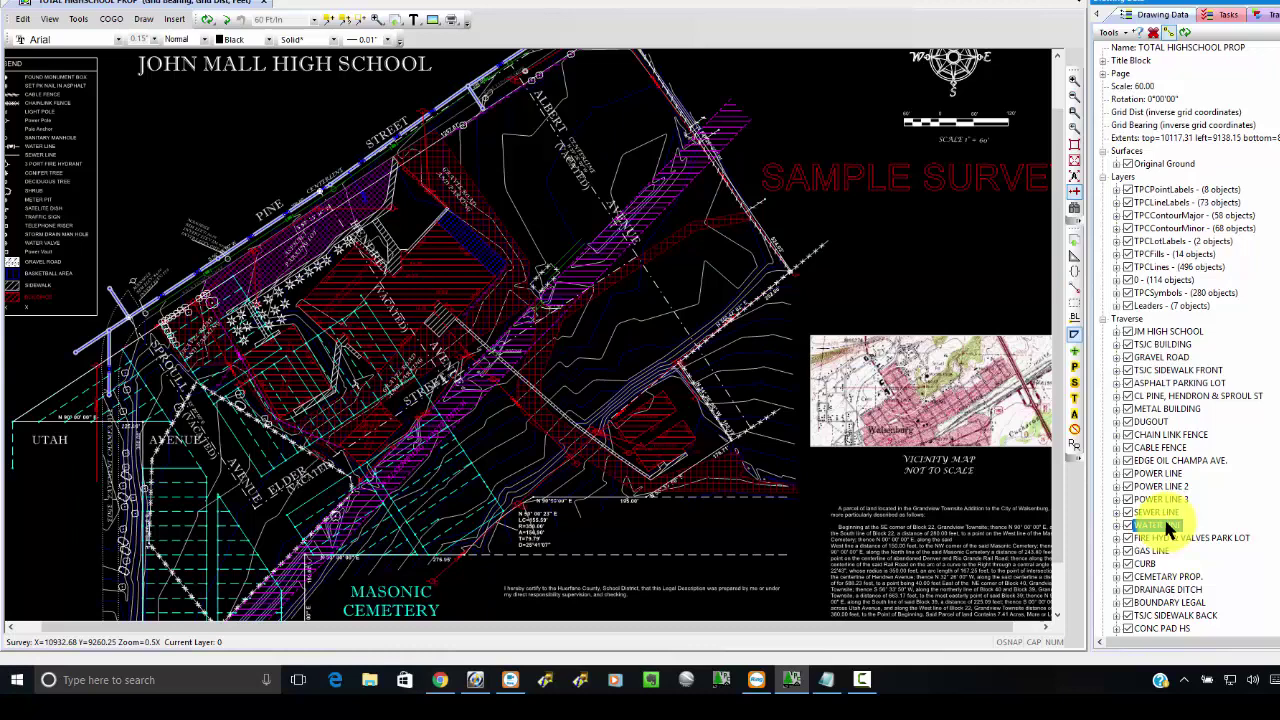
{"action": "left_click", "coordinate": [1158, 512]}
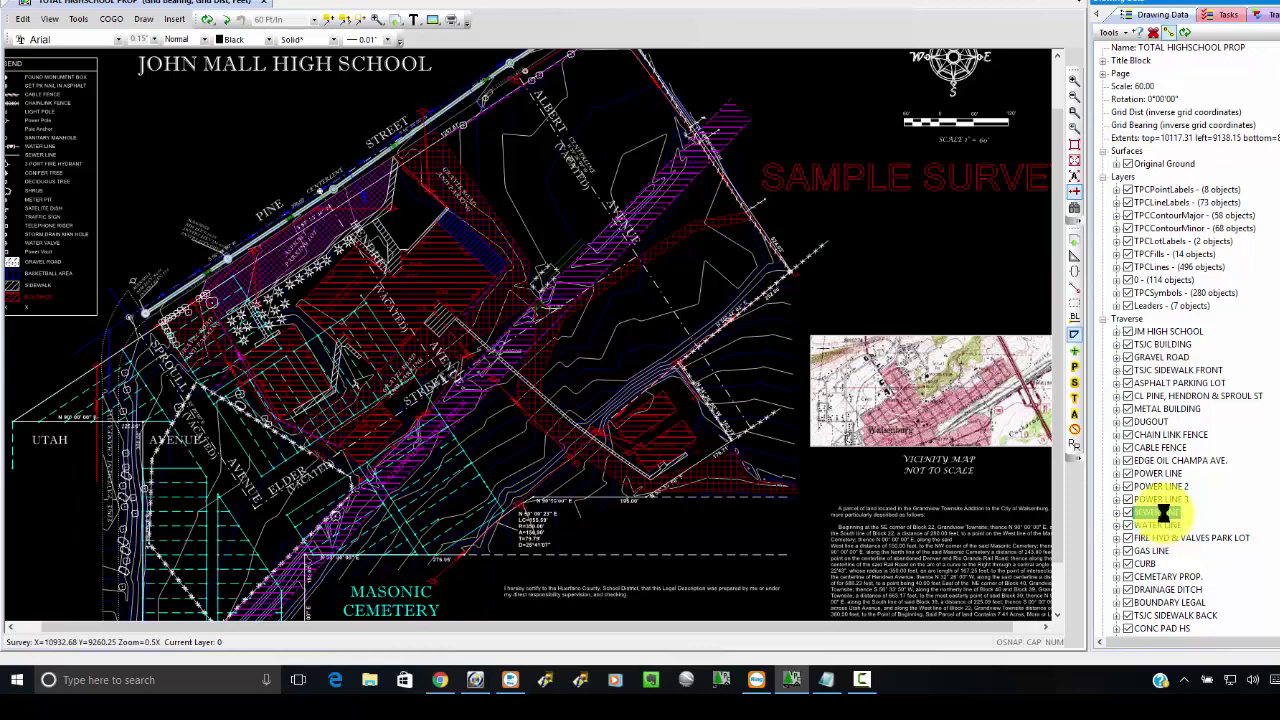
{"action": "left_click", "coordinate": [1150, 549]}
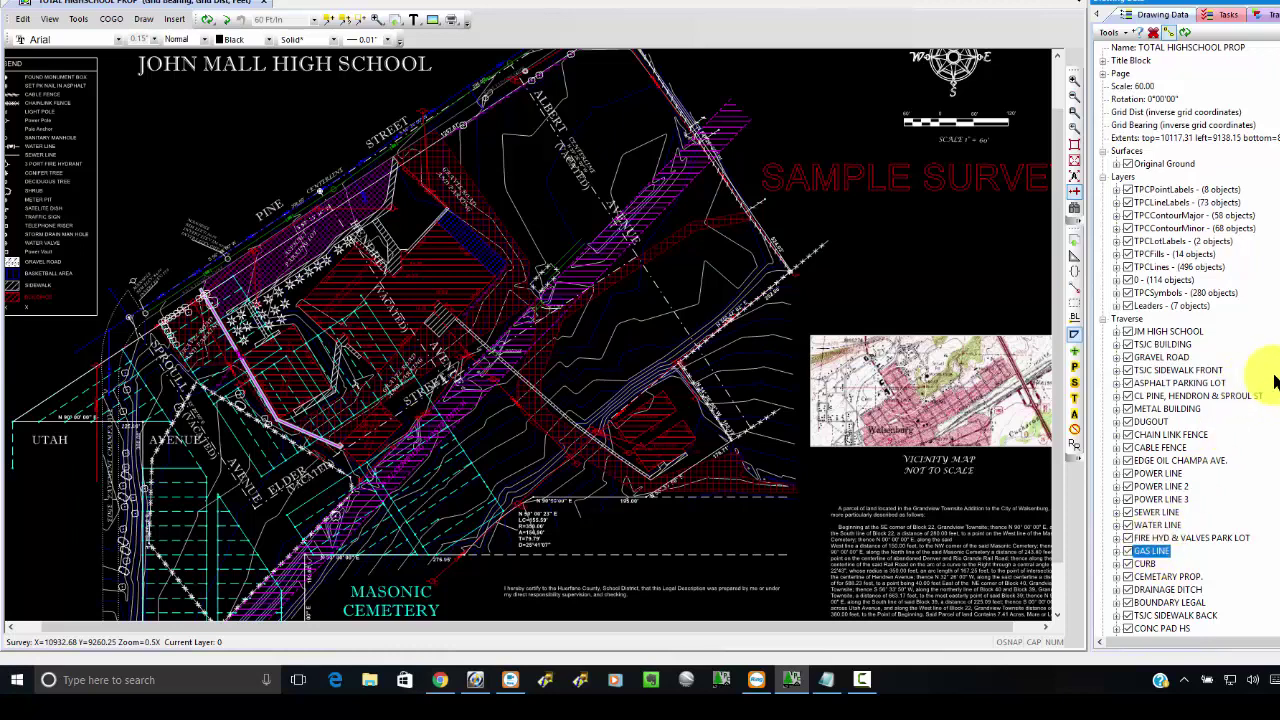
{"action": "scroll", "coordinate": [1185, 340], "scroll_direction": "down", "scroll_amount": 15}
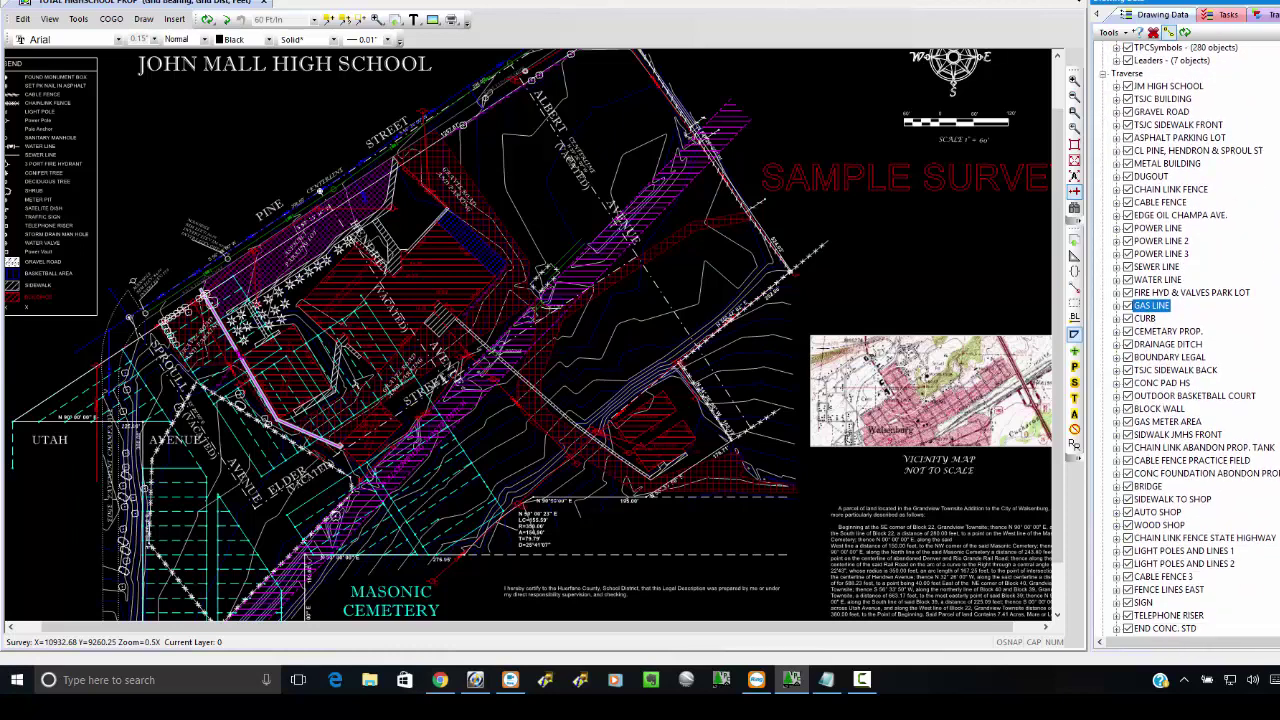
{"action": "scroll", "coordinate": [1185, 340], "scroll_direction": "down", "scroll_amount": 3}
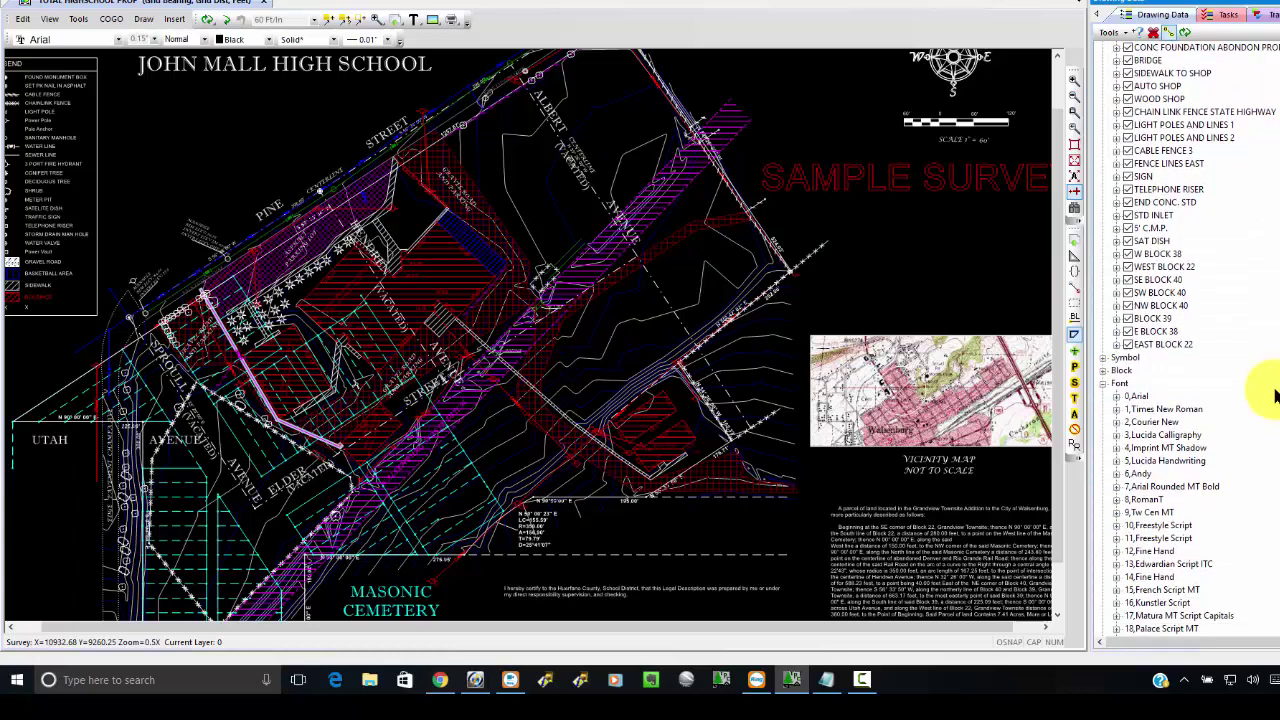
Show the text using 0,Arial, Imprint MT Shadow, Edwardian Script ITC and Kunstler Script, viewing Imprint's font actions.
{"action": "left_click", "coordinate": [1136, 396]}
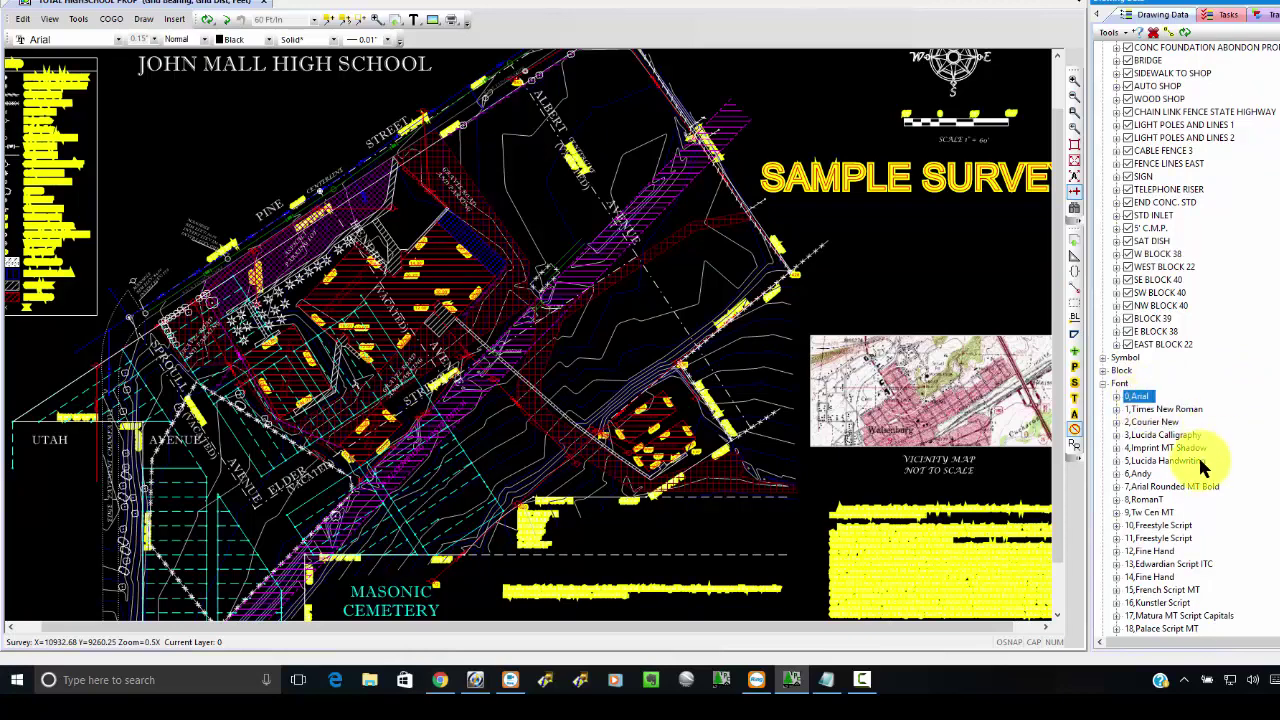
{"action": "left_click", "coordinate": [1172, 449]}
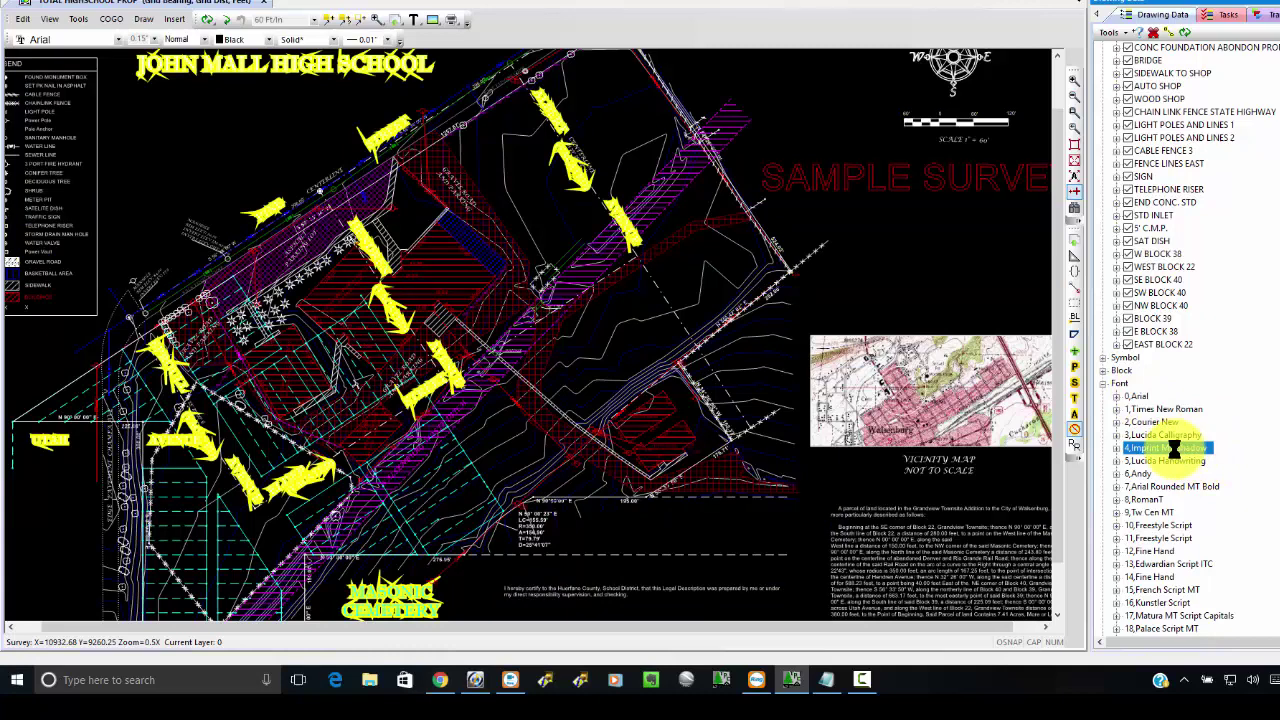
{"action": "right_click", "coordinate": [1176, 452]}
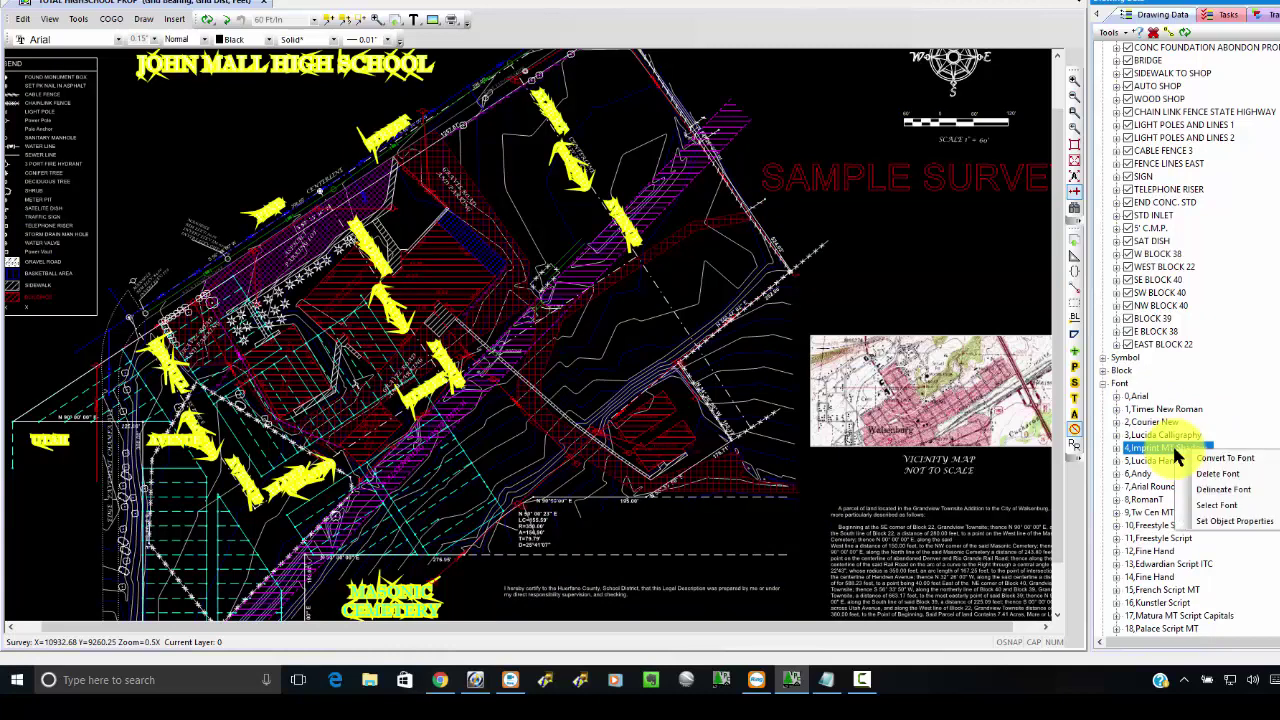
{"action": "mouse_move", "coordinate": [1236, 510]}
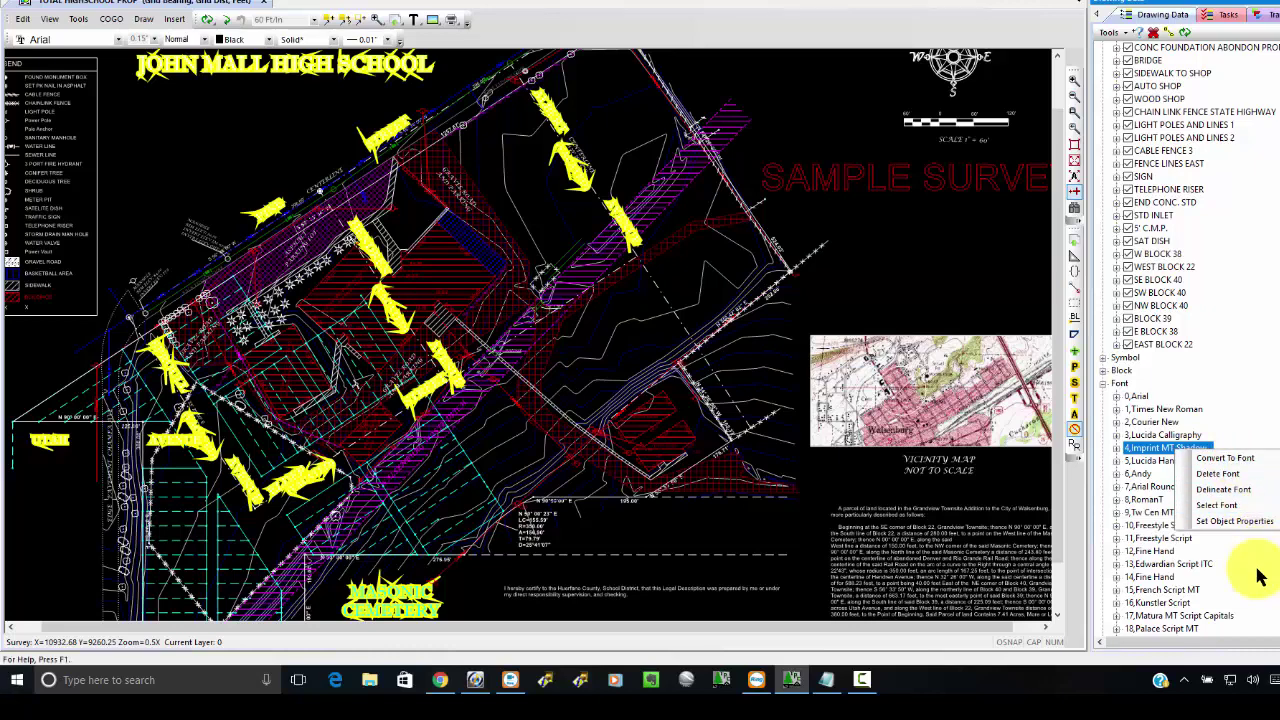
{"action": "left_click", "coordinate": [1163, 564]}
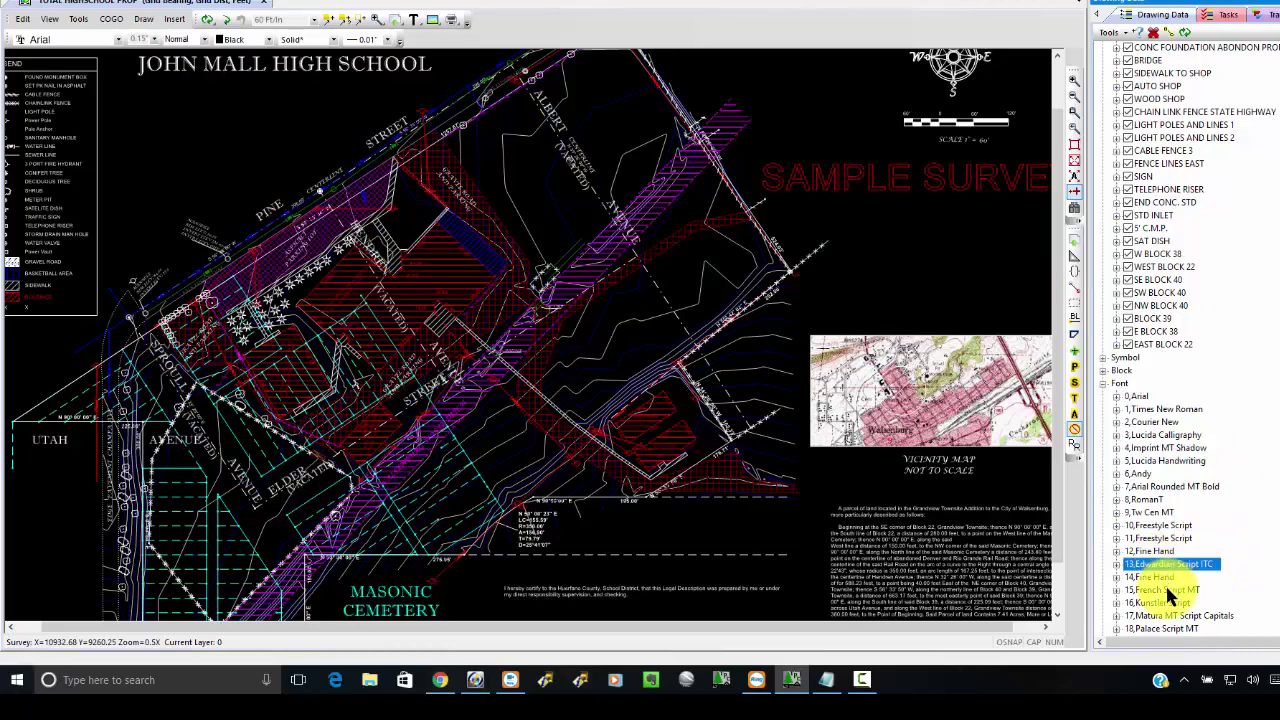
{"action": "left_click", "coordinate": [1165, 603]}
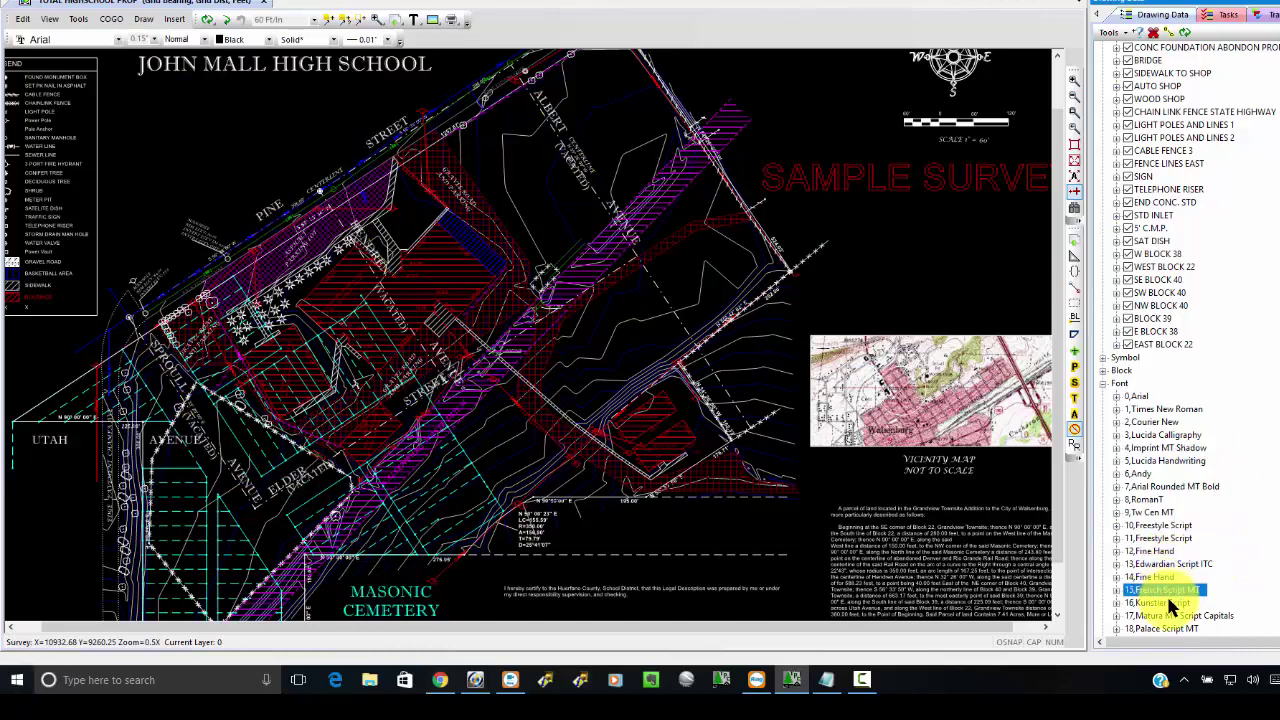
Delete the unused fonts, then show the text set in Times New Roman and Imprint MT Shadow.
{"action": "right_click", "coordinate": [1130, 390]}
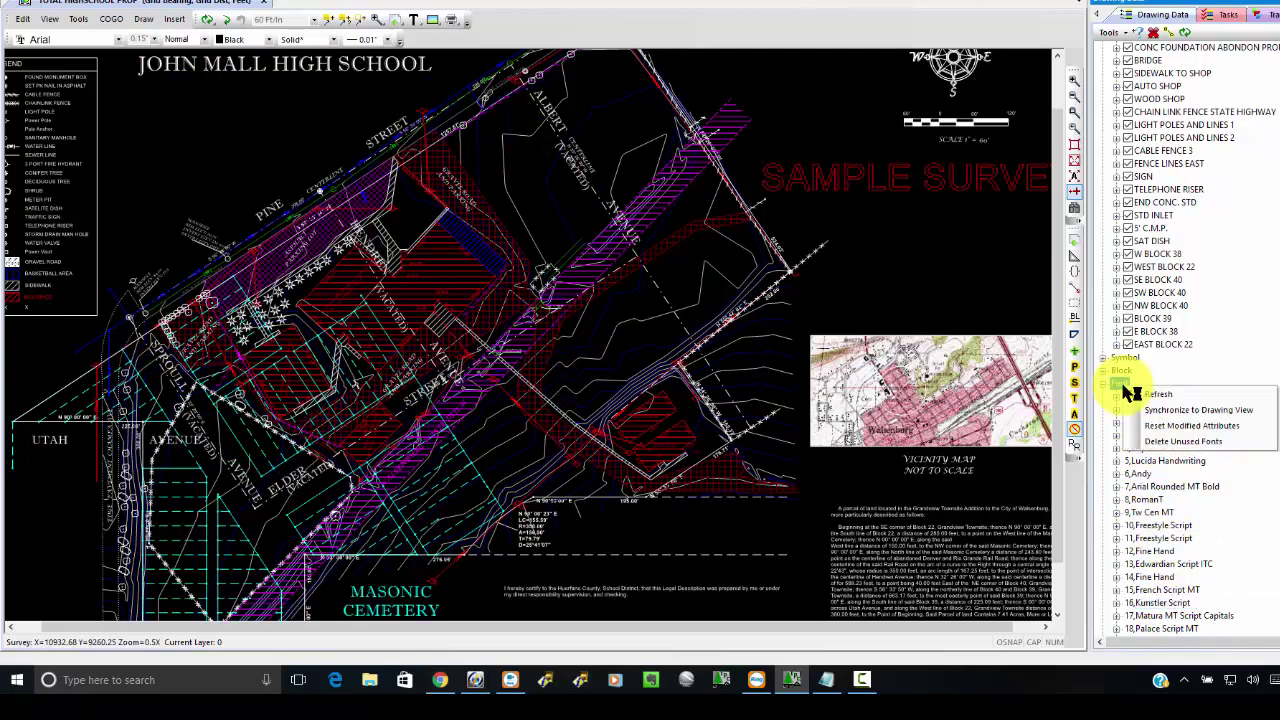
{"action": "left_click", "coordinate": [1171, 442]}
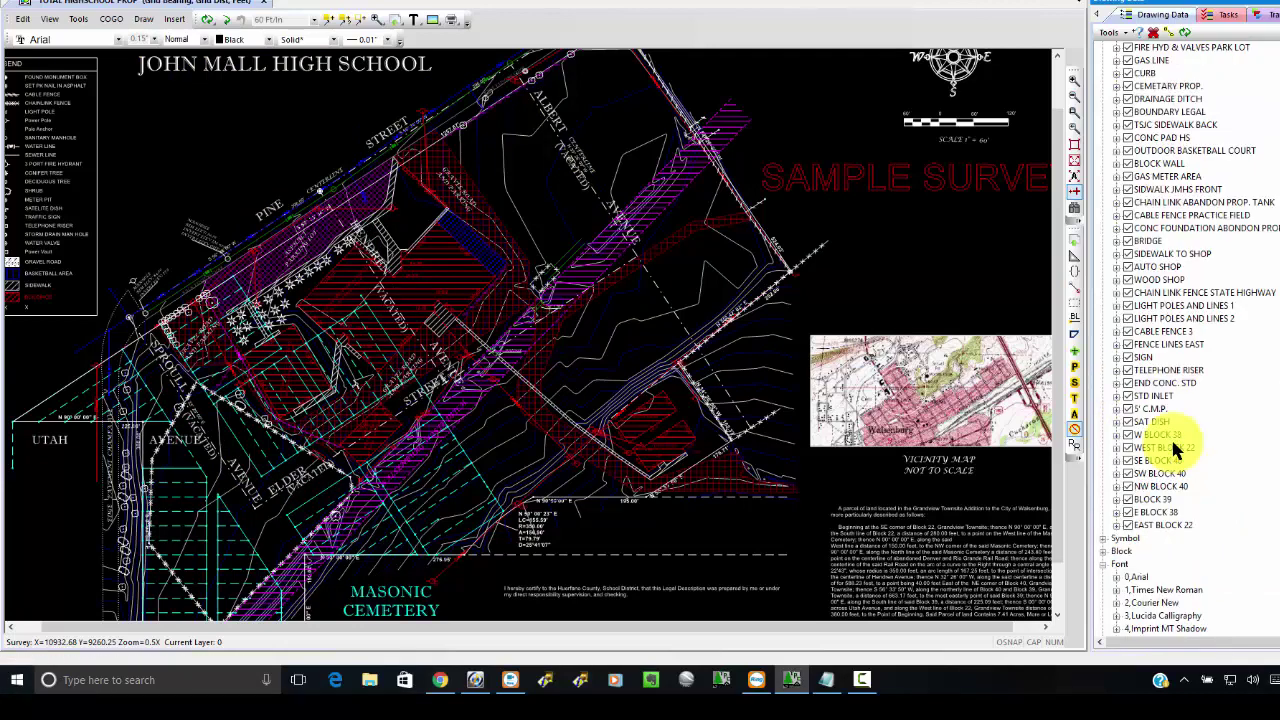
{"action": "scroll", "coordinate": [1211, 461], "scroll_direction": "down", "scroll_amount": 1}
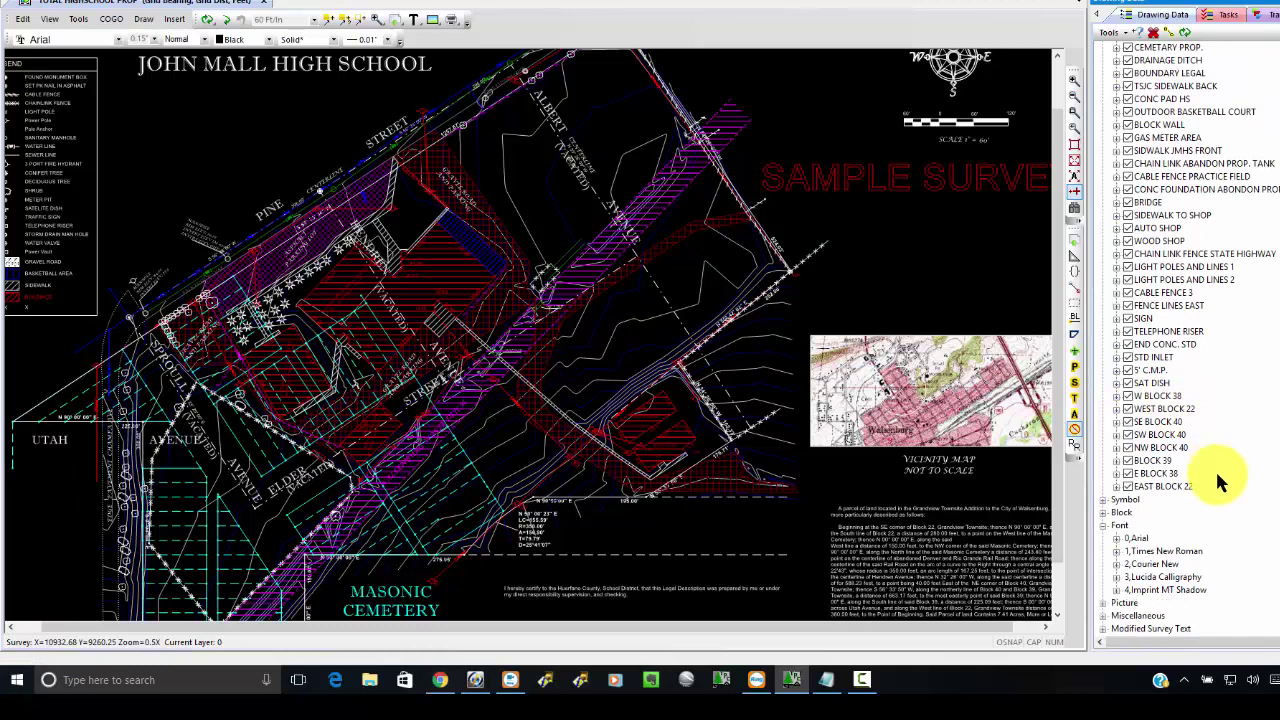
{"action": "left_click", "coordinate": [1146, 550]}
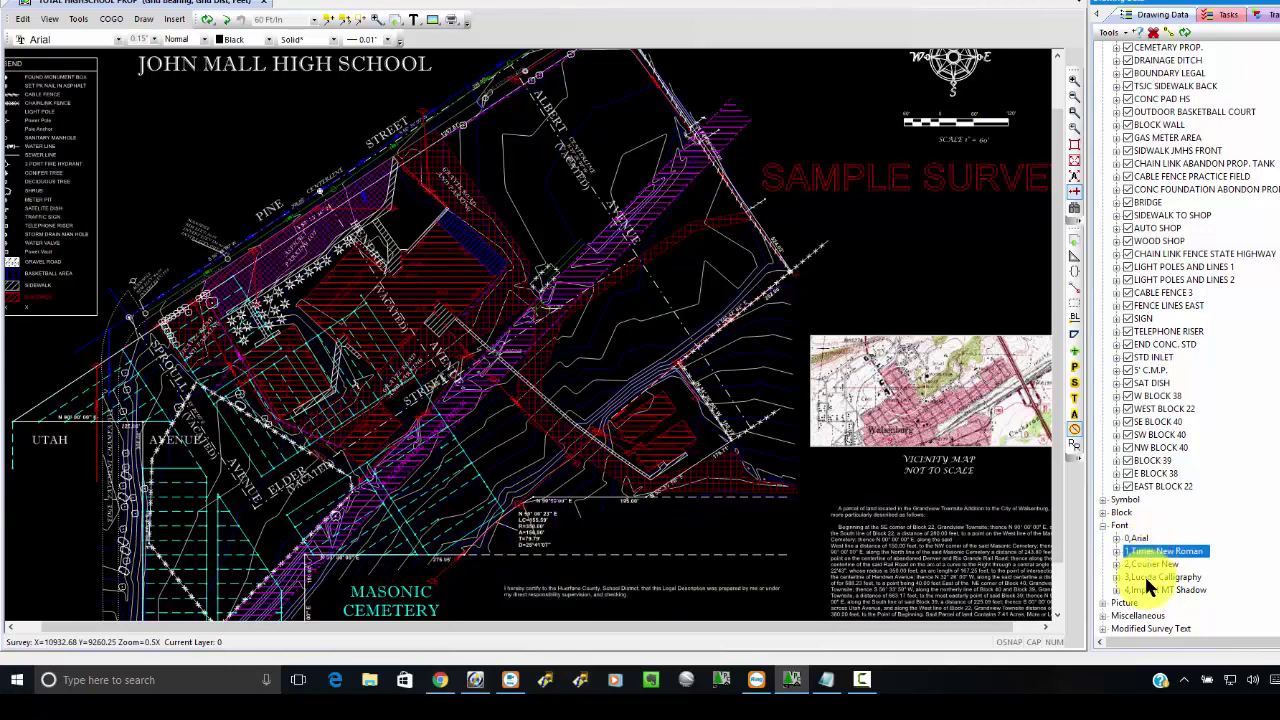
{"action": "left_click", "coordinate": [1146, 588]}
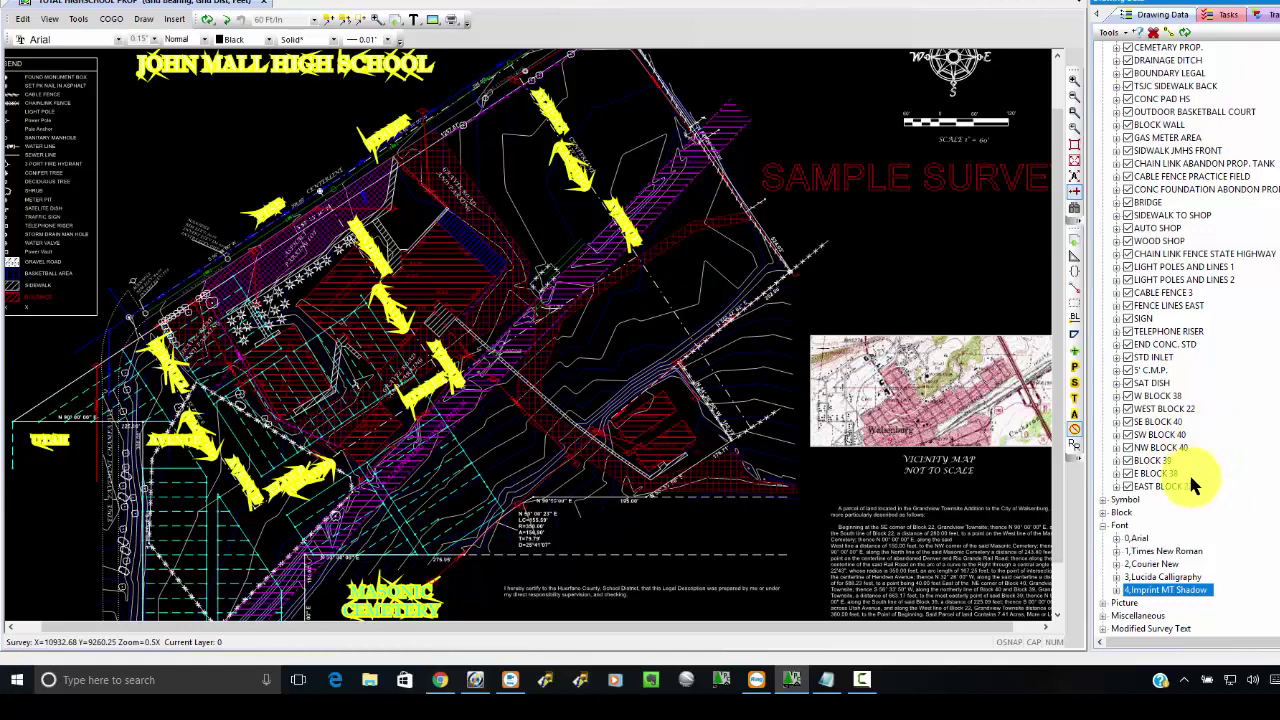
Expand Block to select North arrow 5, then expand Modified Survey Text and select its line label.
{"action": "left_click", "coordinate": [1103, 512]}
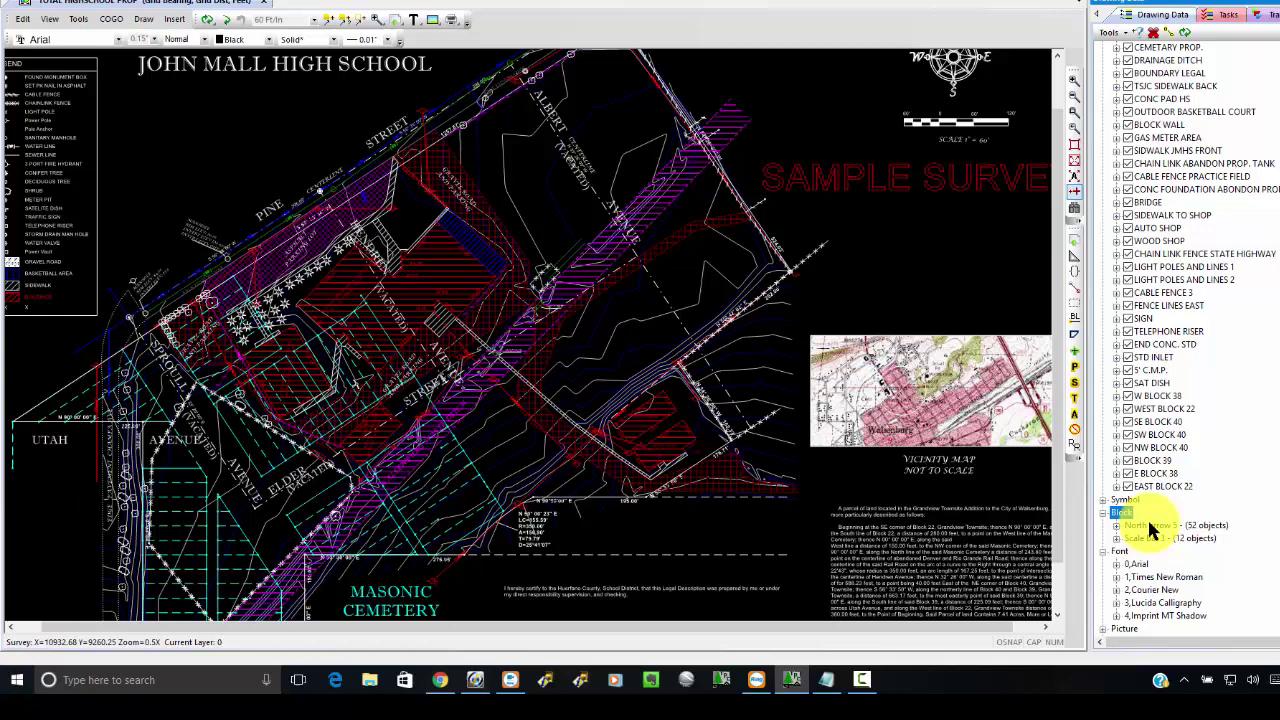
{"action": "left_click", "coordinate": [1148, 525]}
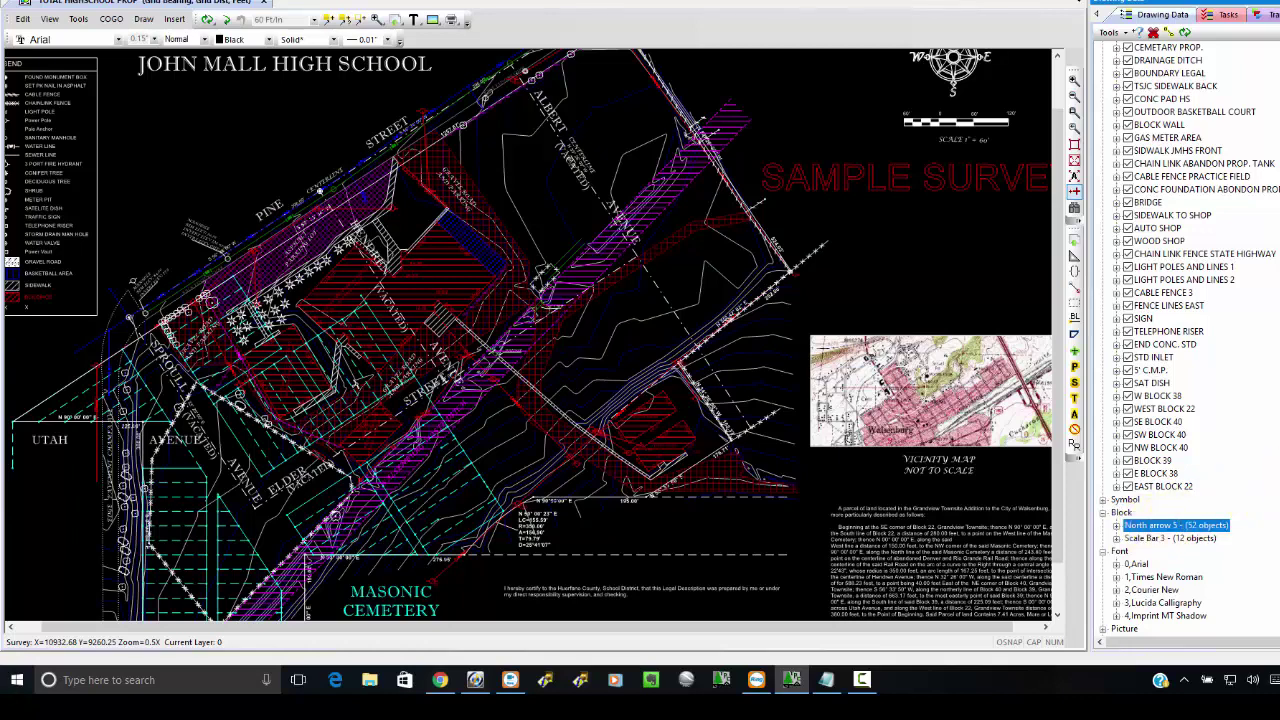
{"action": "scroll", "coordinate": [1189, 339], "scroll_direction": "down", "scroll_amount": 1}
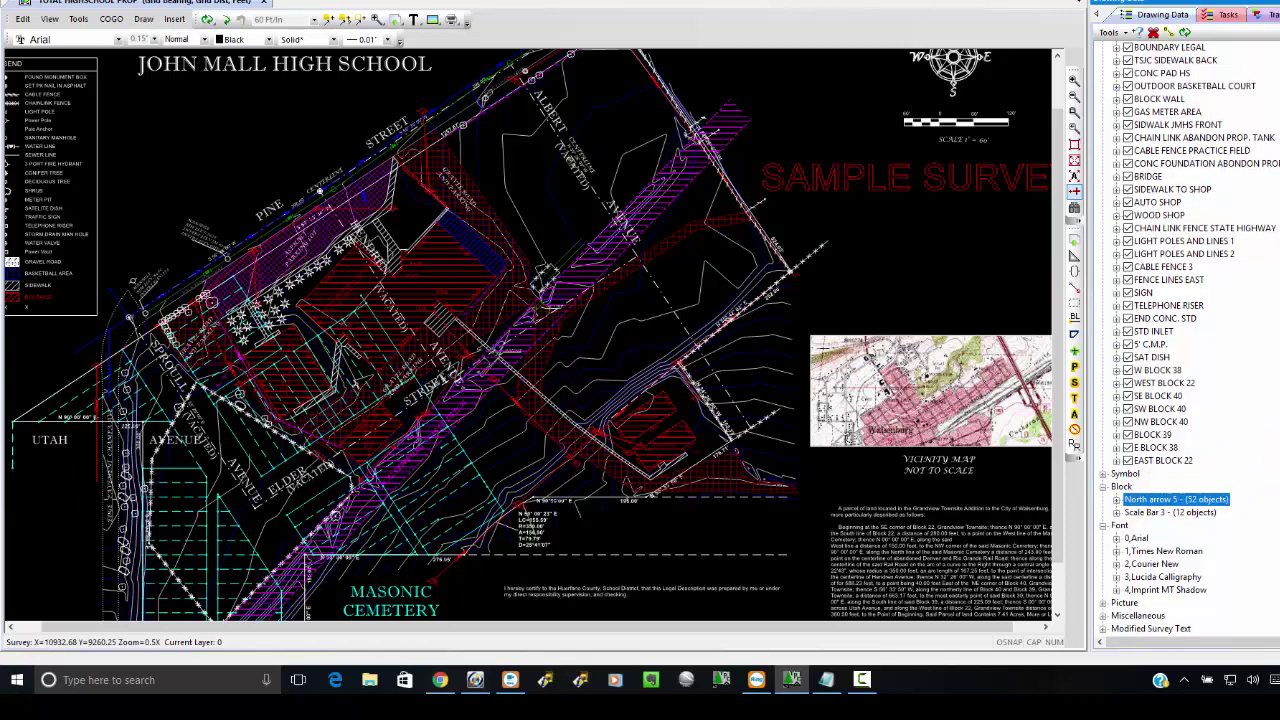
{"action": "left_click", "coordinate": [1102, 628]}
{"action": "left_click", "coordinate": [1147, 630]}
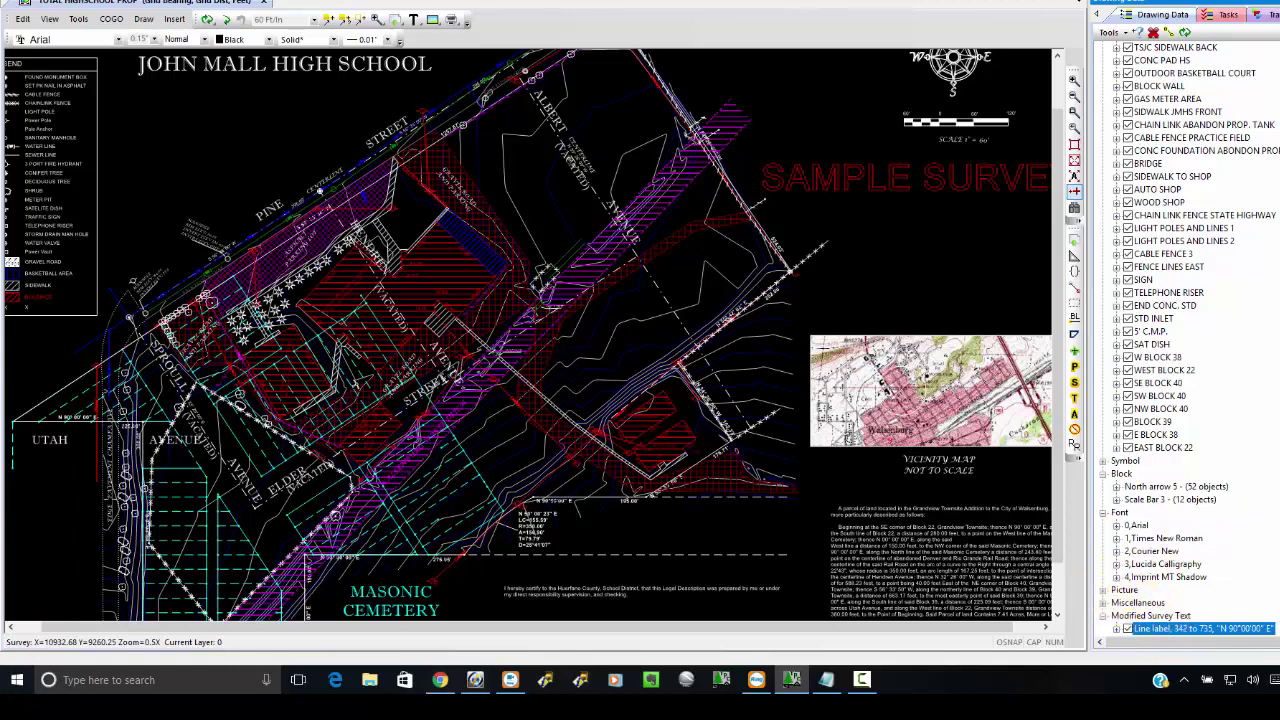
{"action": "scroll", "coordinate": [1189, 340], "scroll_direction": "up", "scroll_amount": 1}
{"action": "scroll", "coordinate": [1189, 340], "scroll_direction": "up", "scroll_amount": 10}
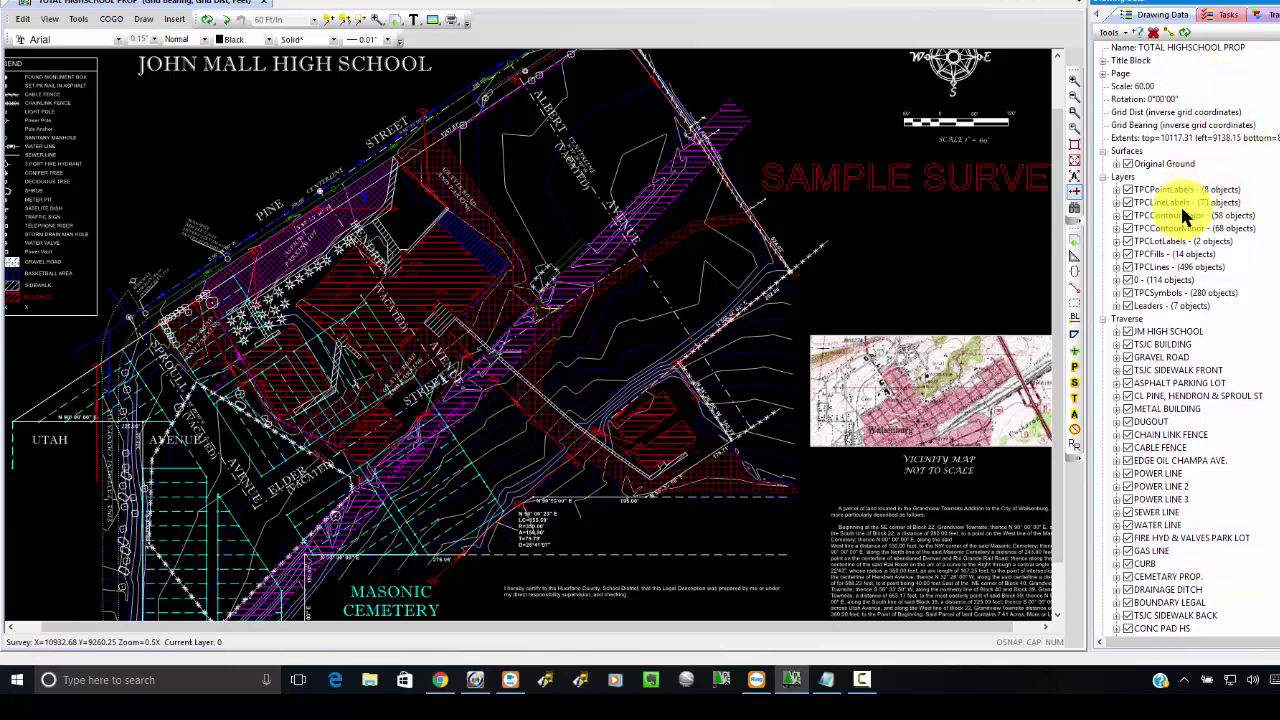
Delineate the TPCLotLabels layer's two objects, then select TPCLines to light up its lines.
{"action": "left_click", "coordinate": [1180, 241]}
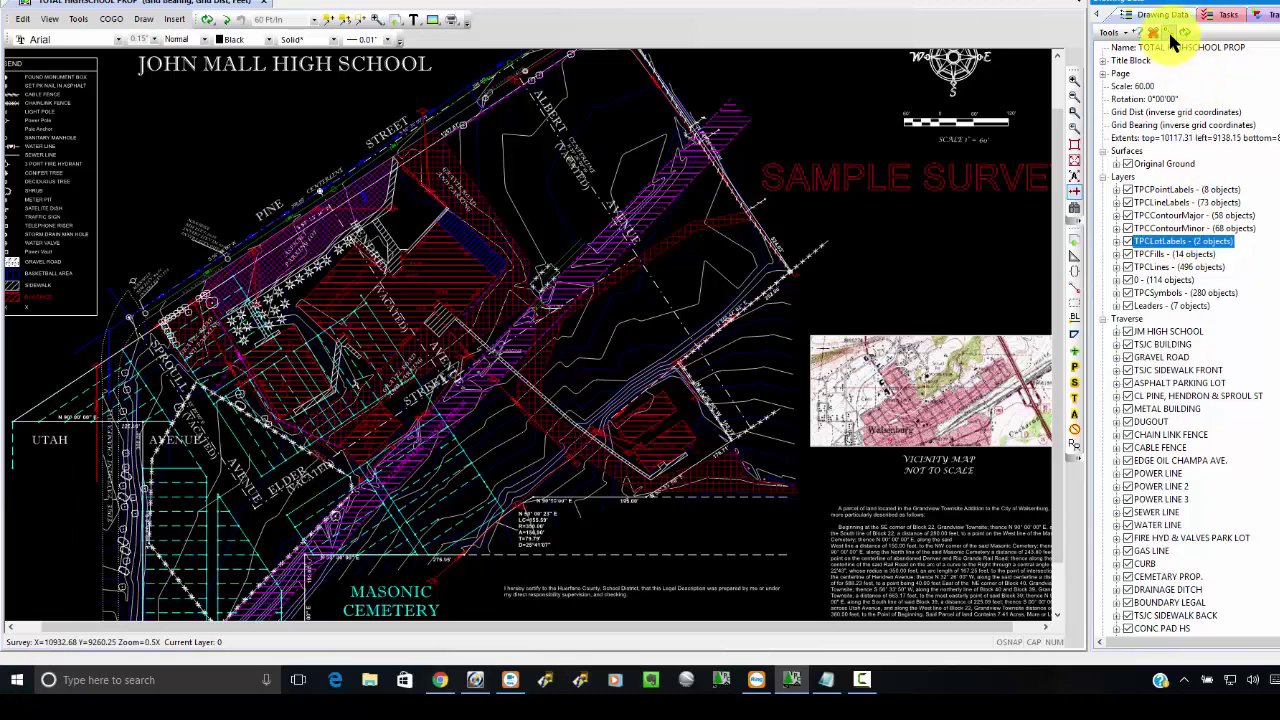
{"action": "left_click", "coordinate": [1168, 31]}
{"action": "left_click", "coordinate": [1175, 267]}
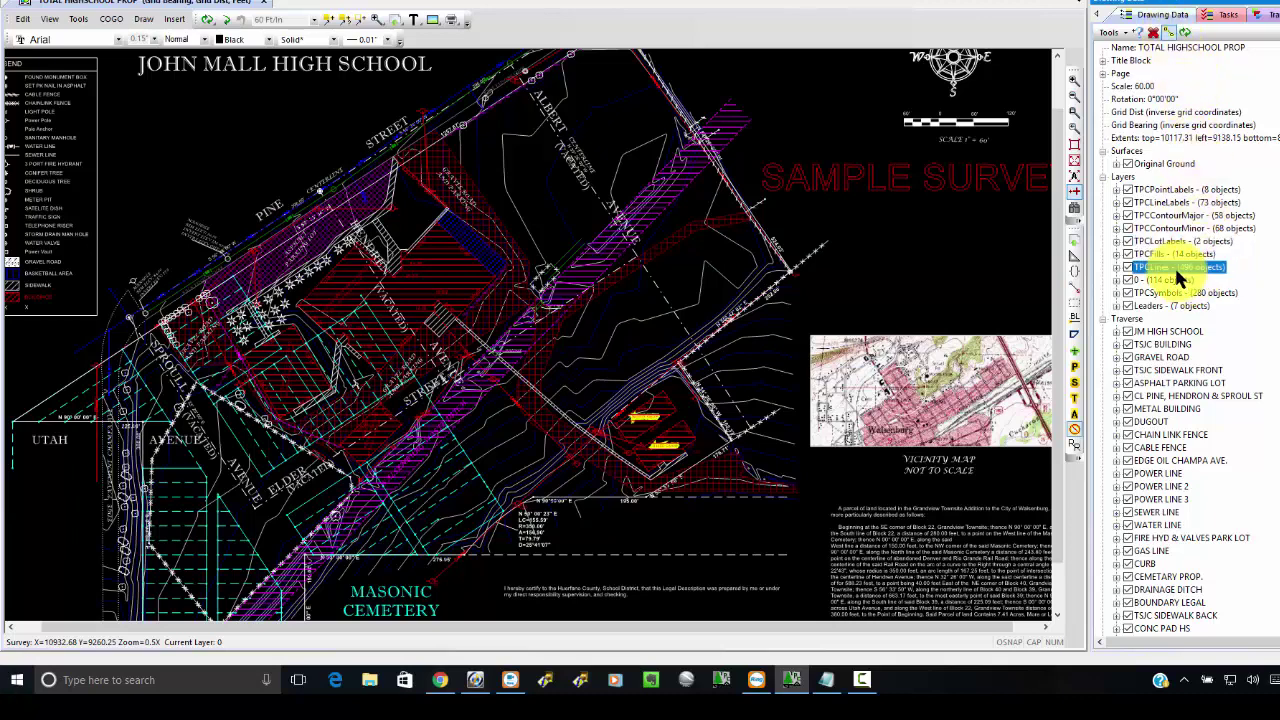